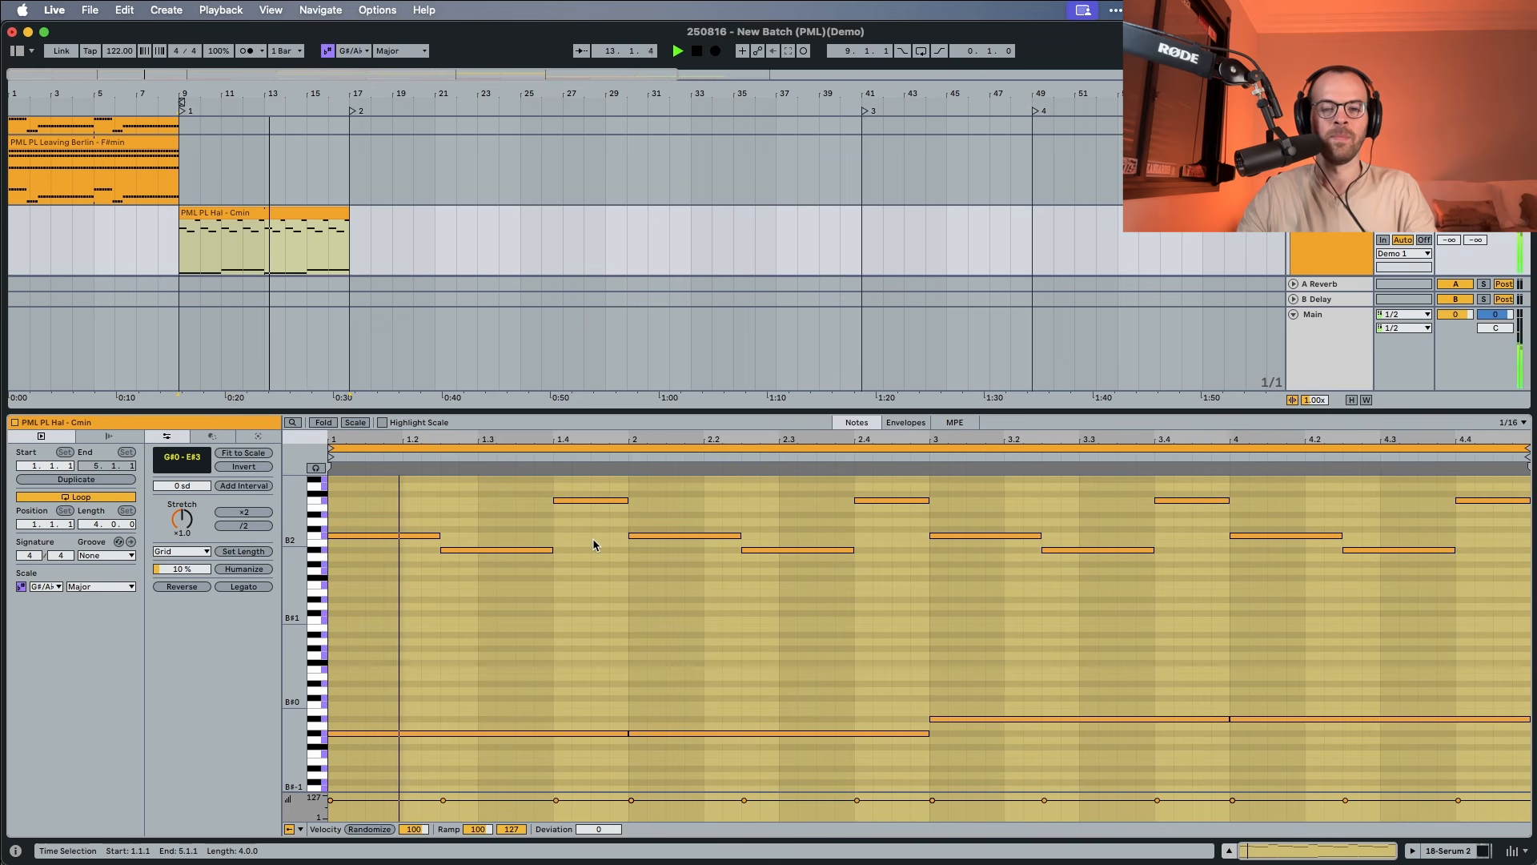
Play back the finished demo sound and the initialized patch with the same clip to compare them
key("space")
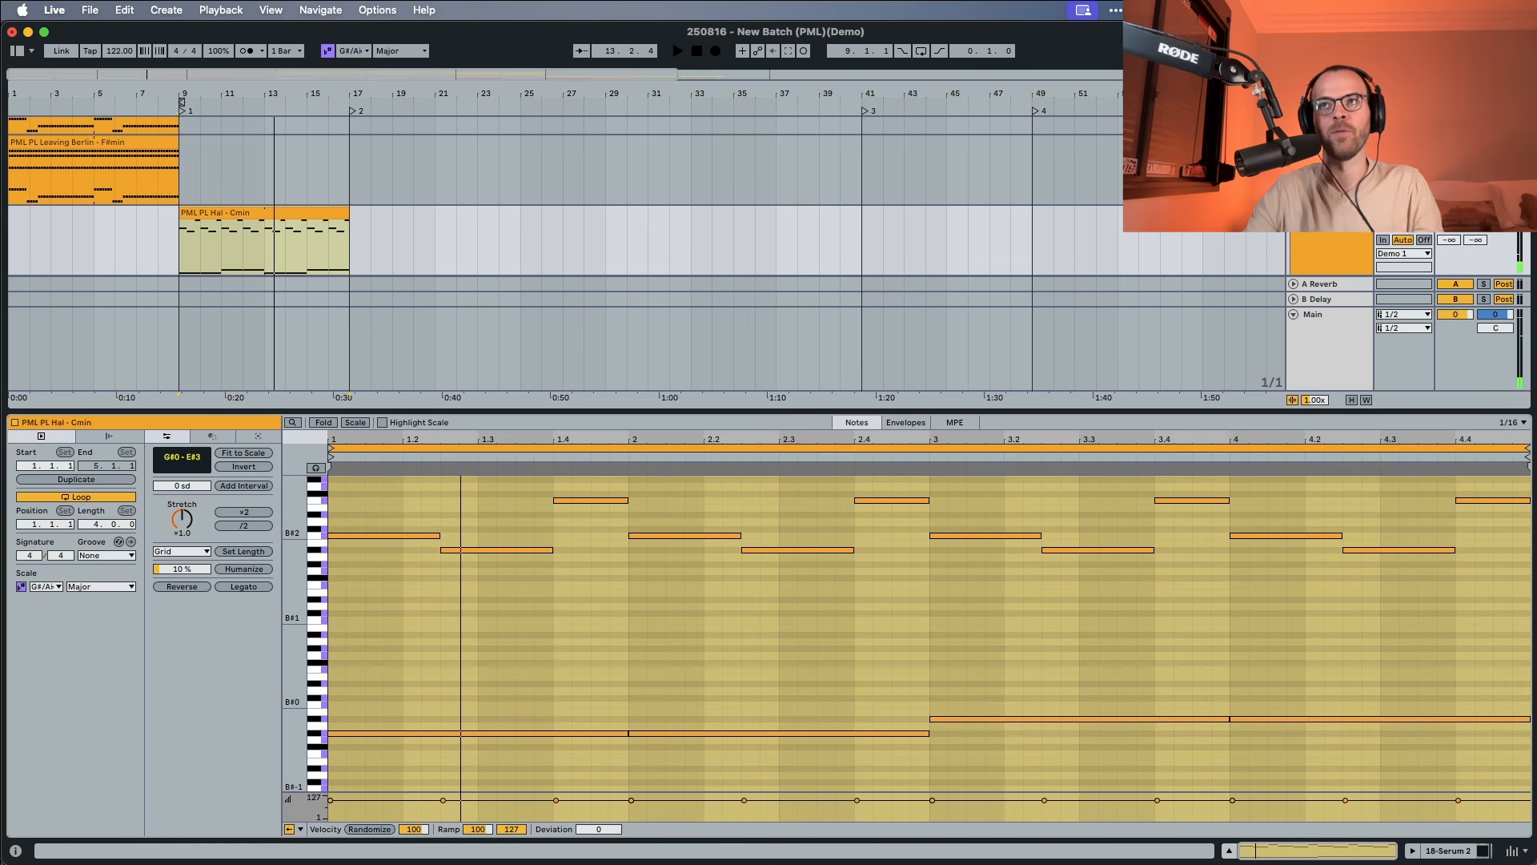
left_click(803, 403)
key("space")
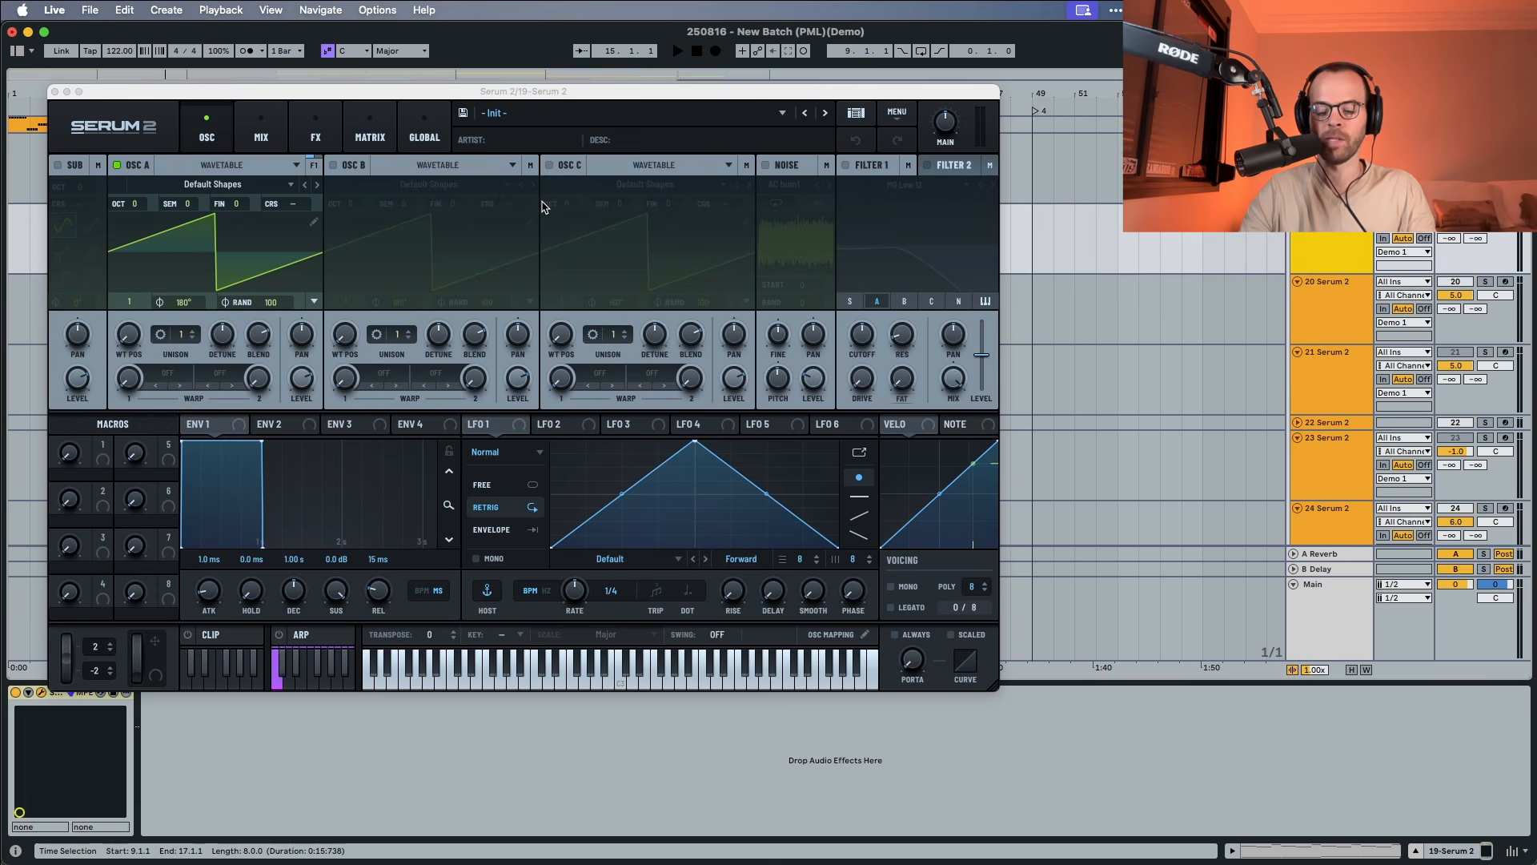
key("space")
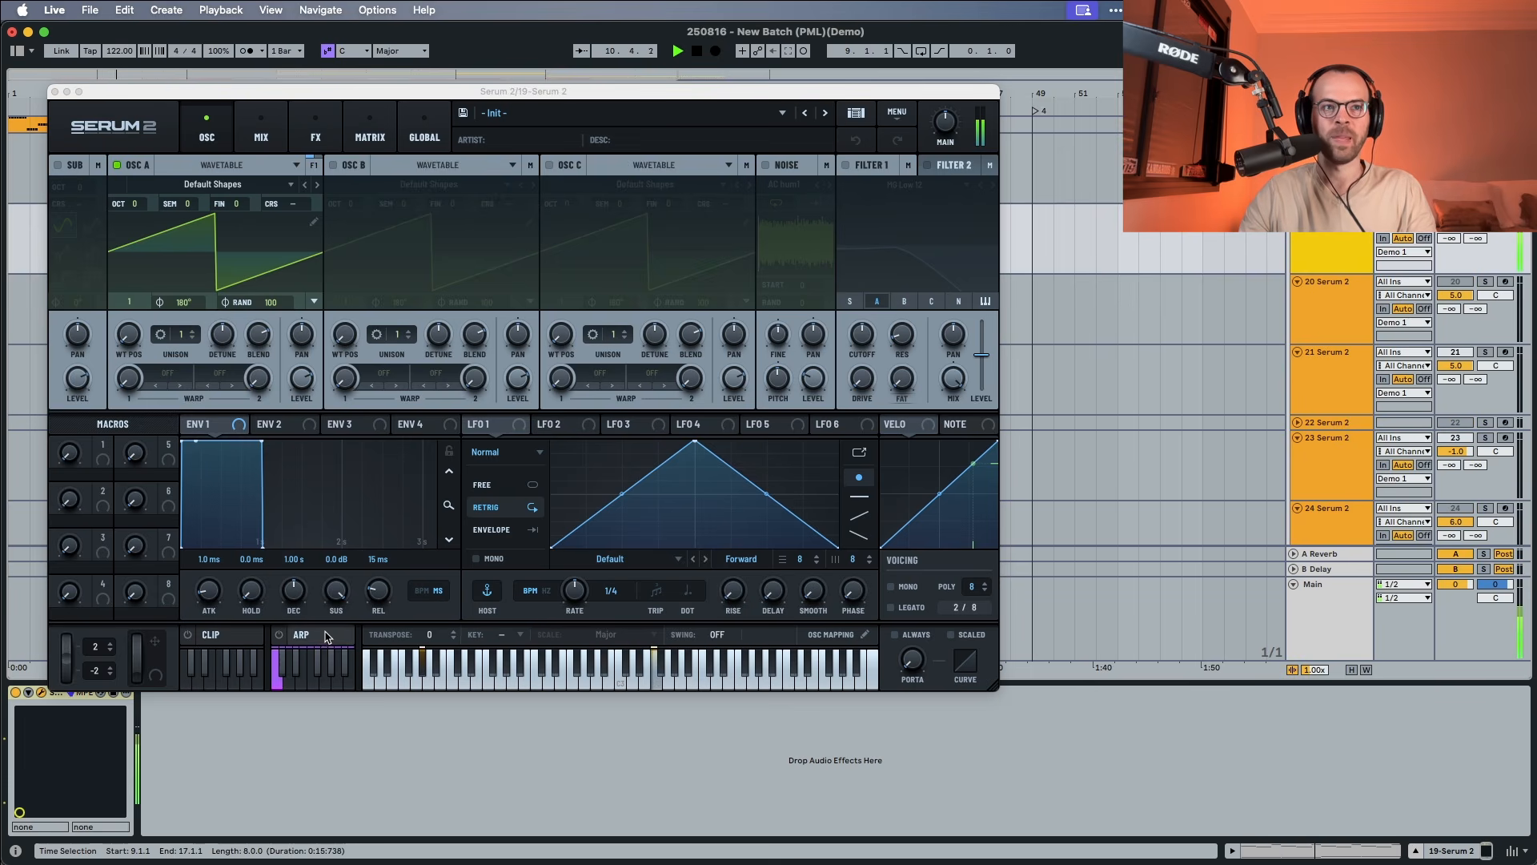
key("space")
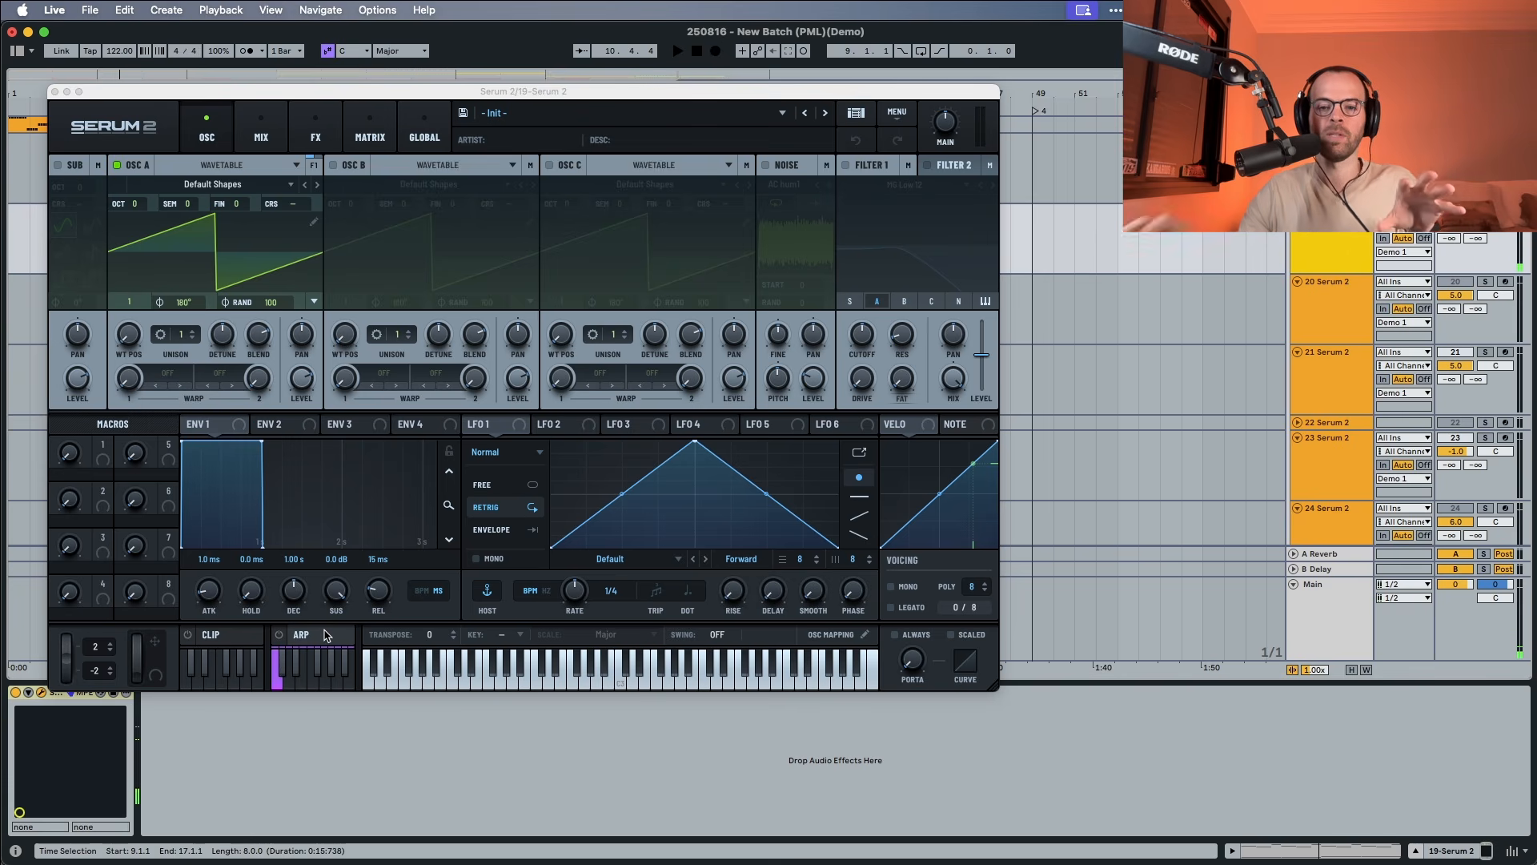
Enable the arpeggiator and set its rate to 1/8 and its pattern shape to Chord during playback
left_click(282, 636)
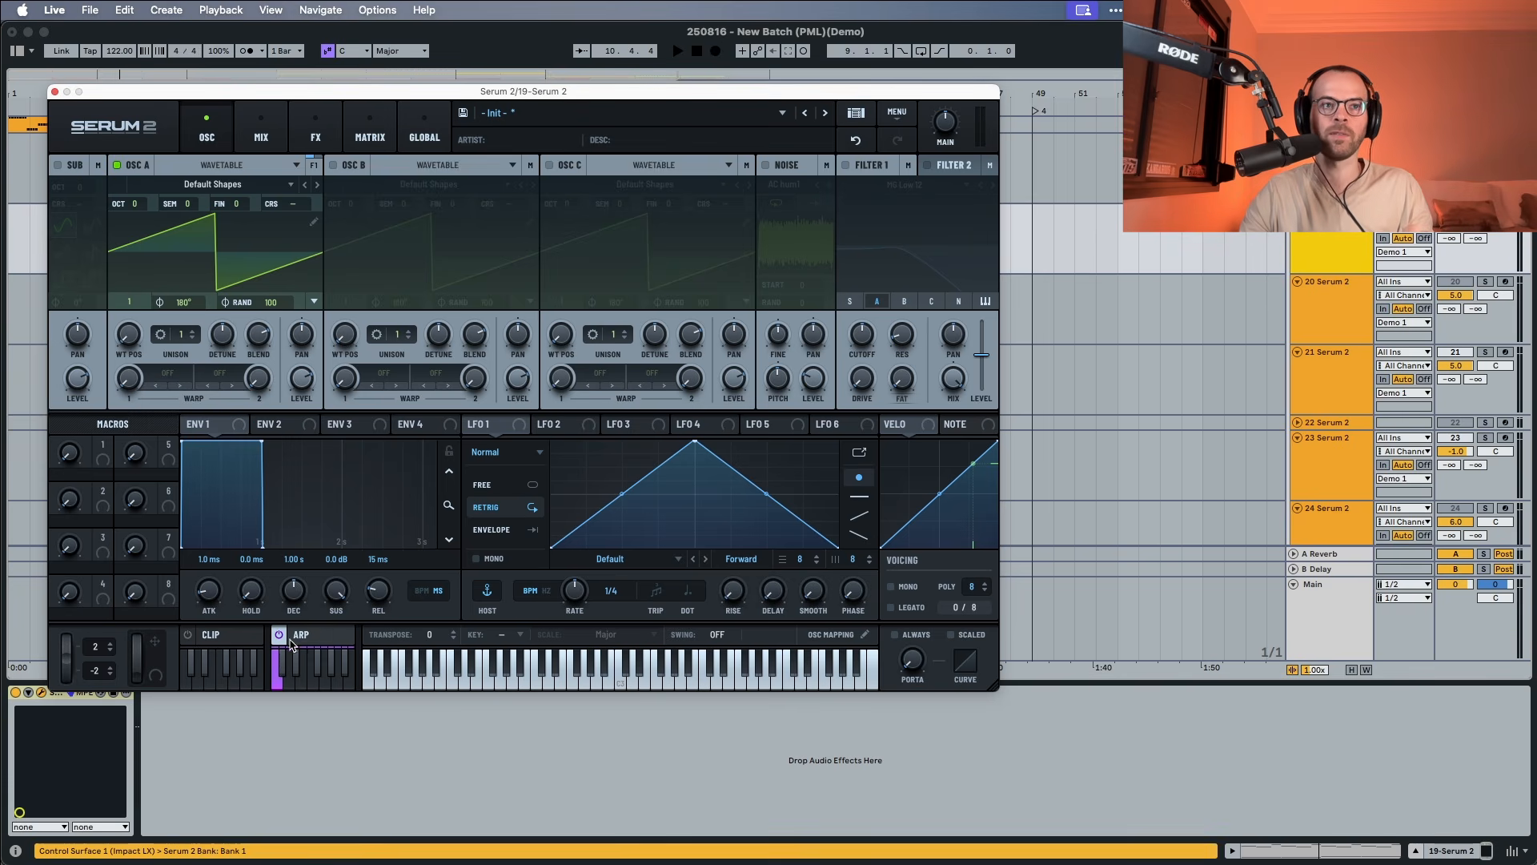
left_click(301, 634)
left_click_drag(415, 513, 422, 548)
key("space")
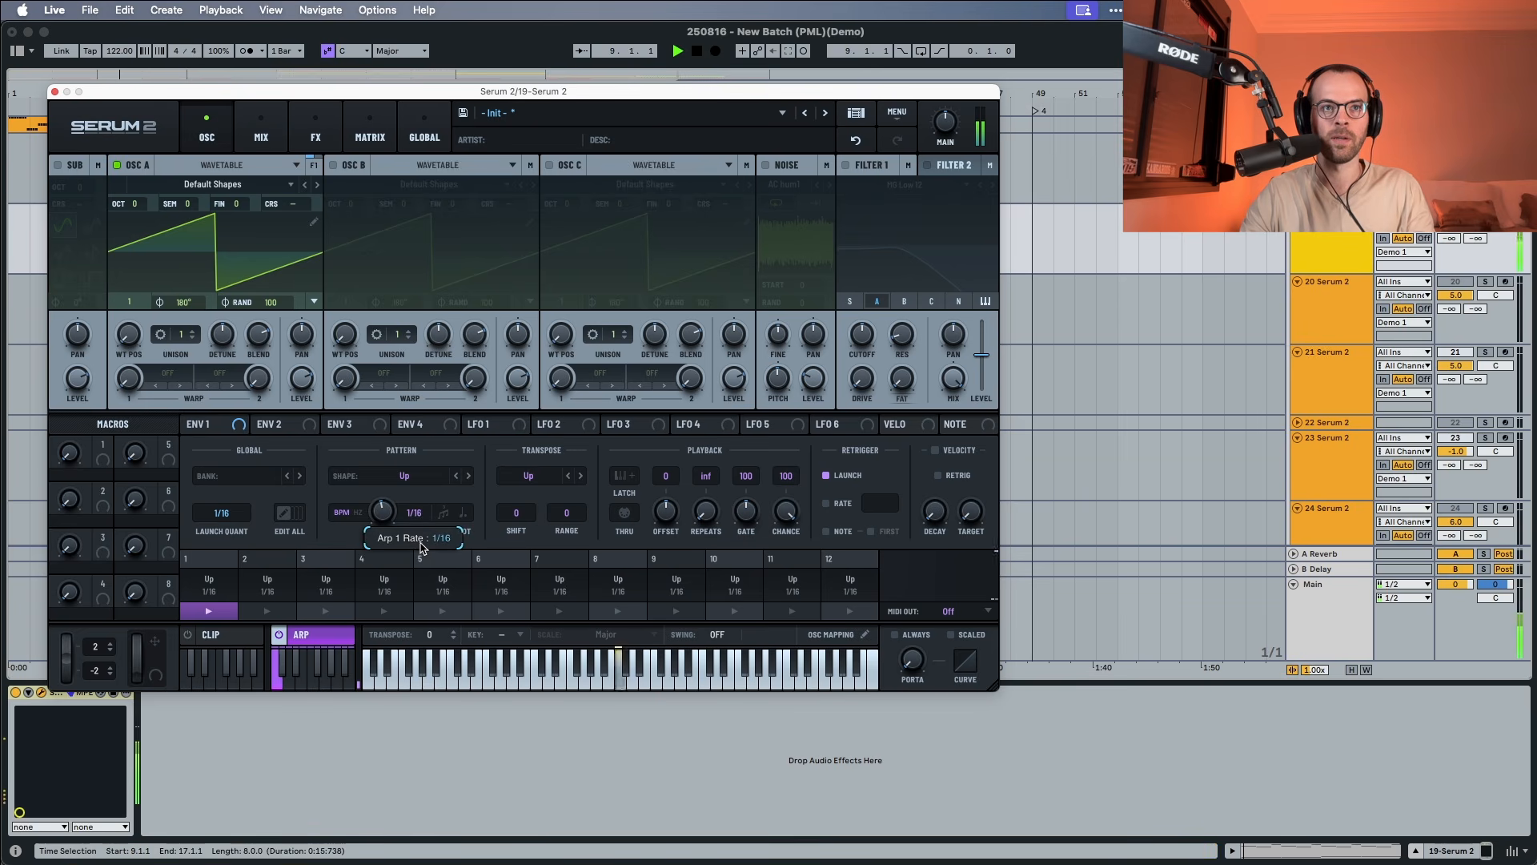
left_click(406, 477)
left_click(398, 758)
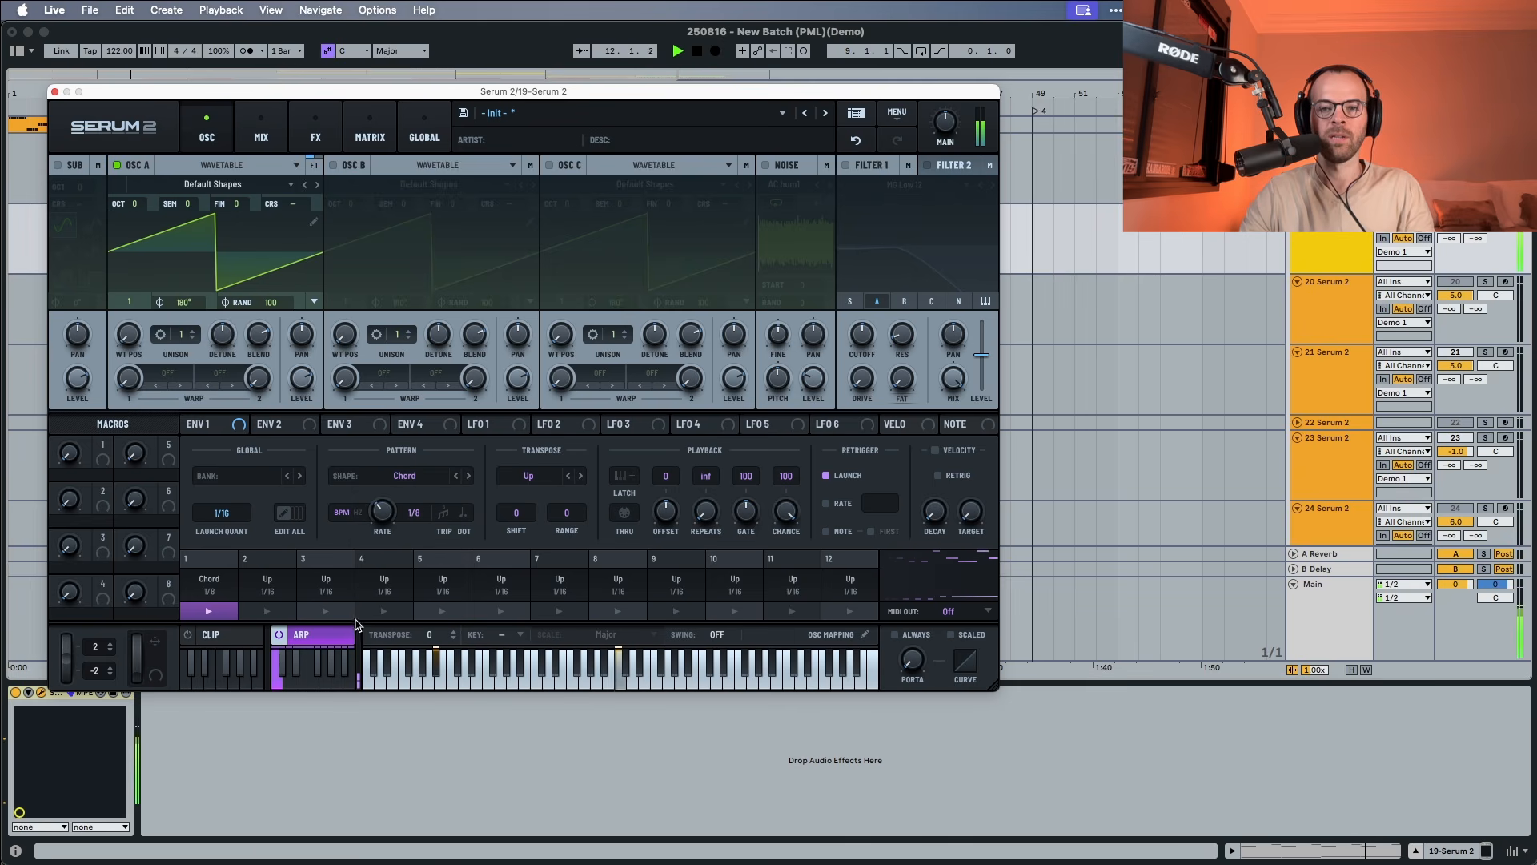
Listen to the arpeggiated patch and check its clip in the arrangement
key("alt+super+p")
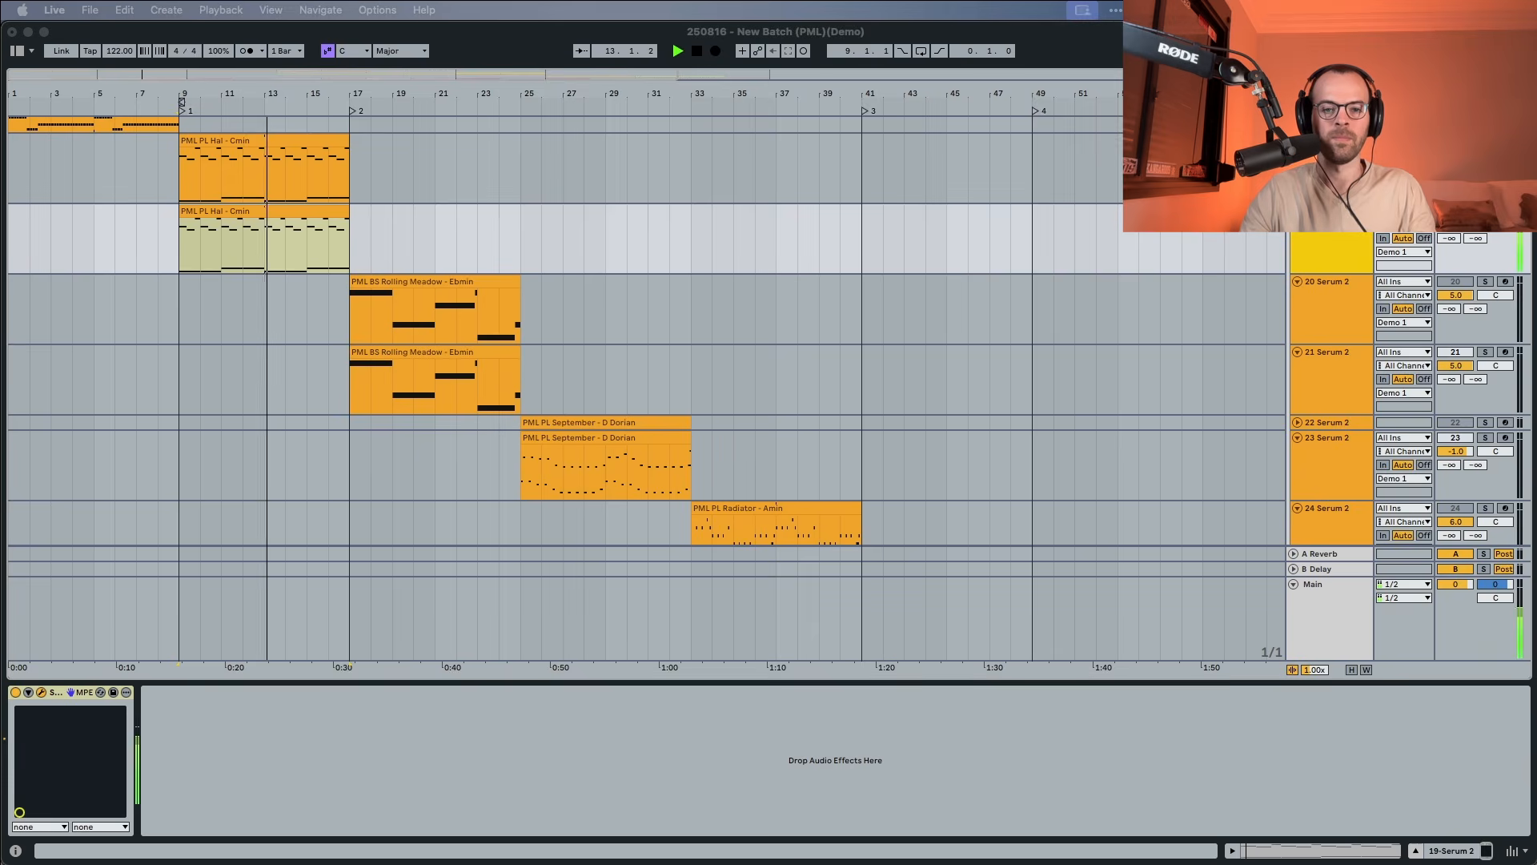
key("alt+super+p")
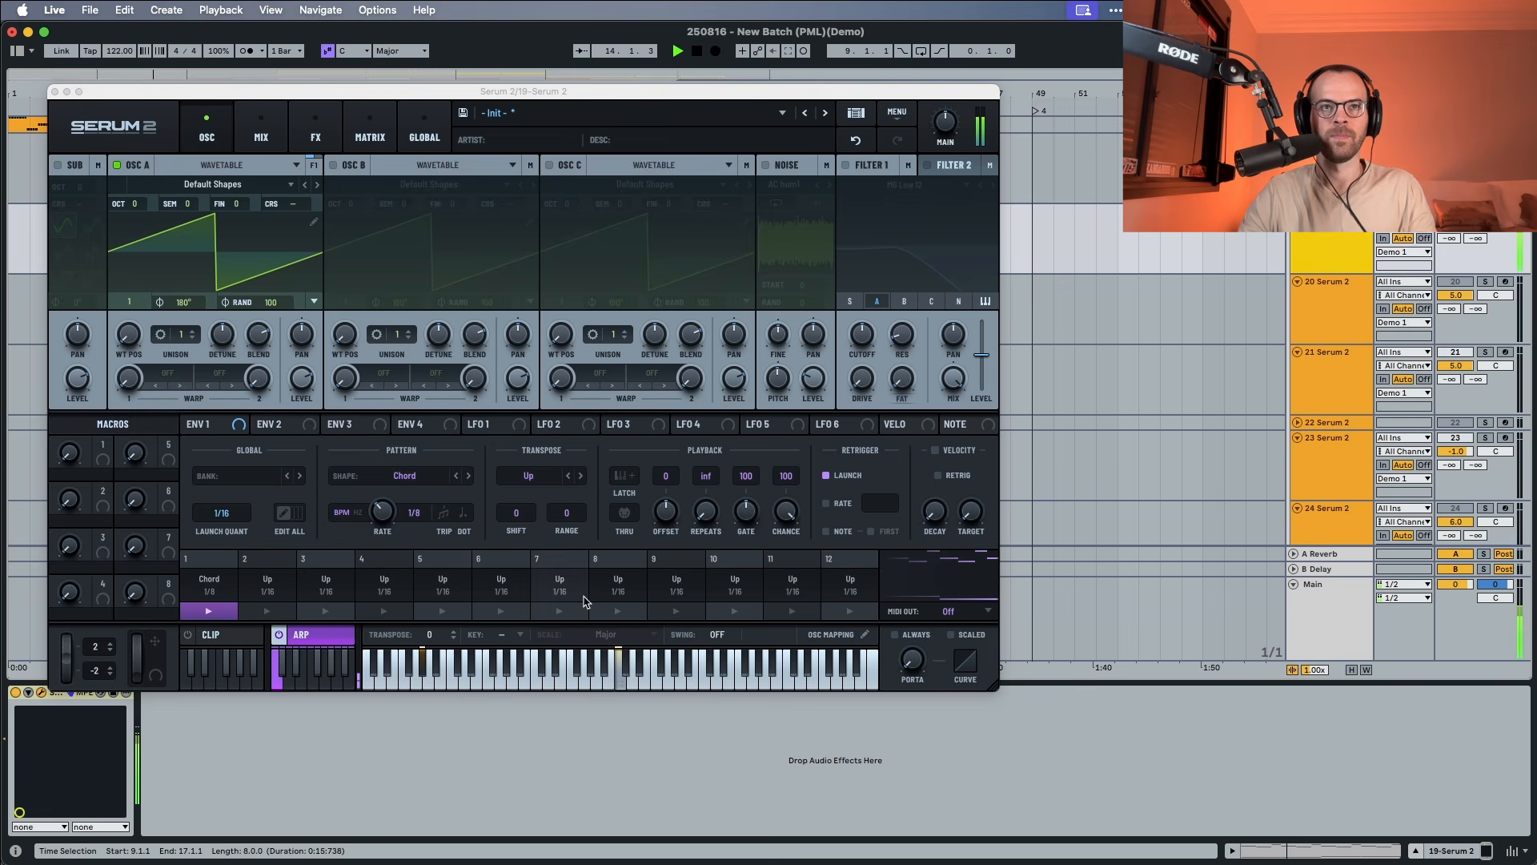
key("space")
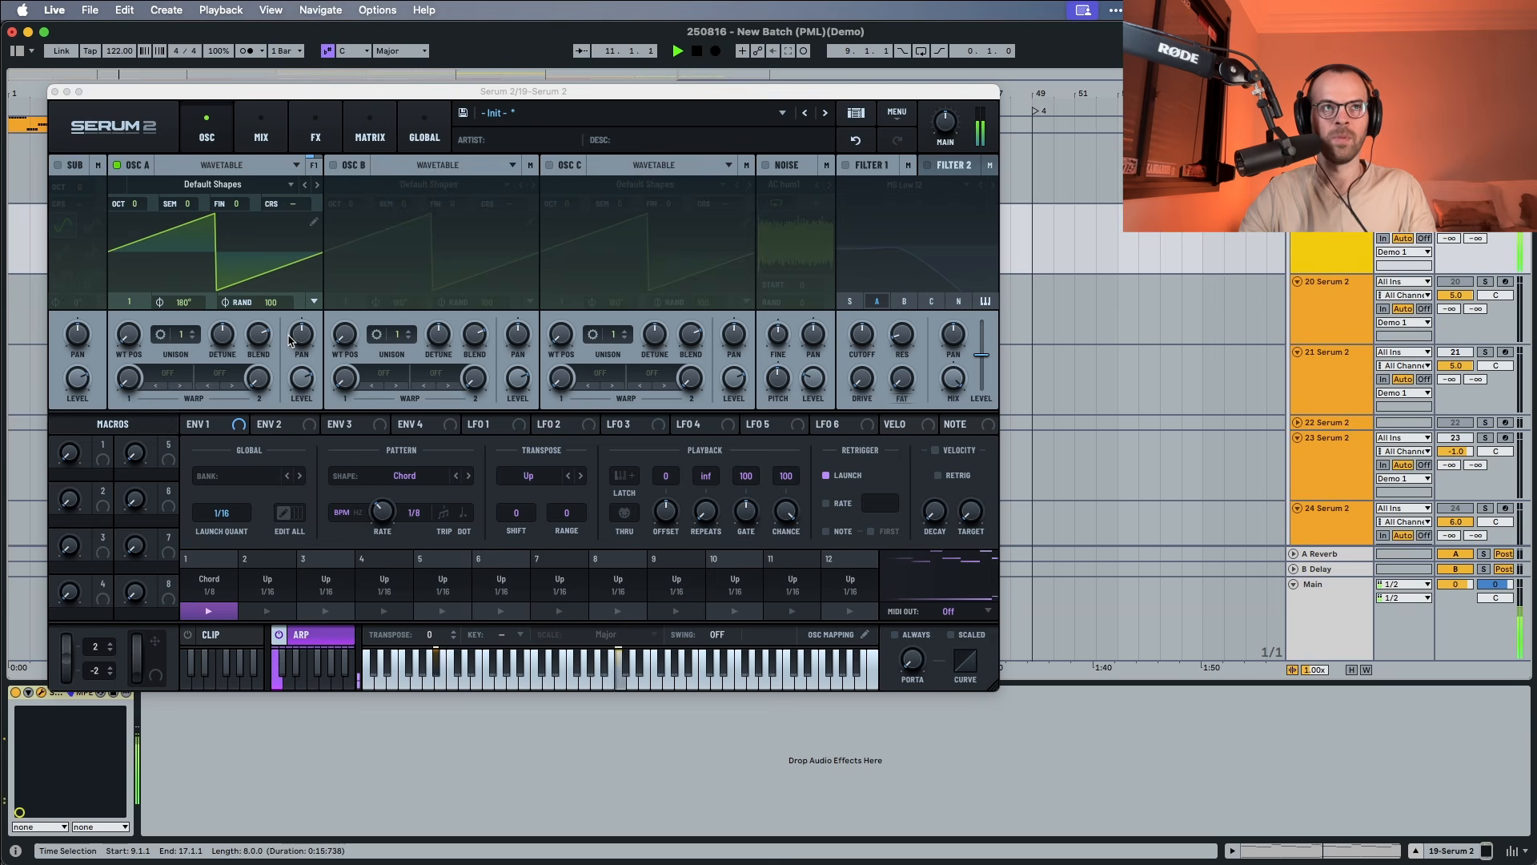
Set LFO 1 to Free mode with a 2 bar rate, modulate oscillator A's pan with it, and audition the movement
left_click(199, 431)
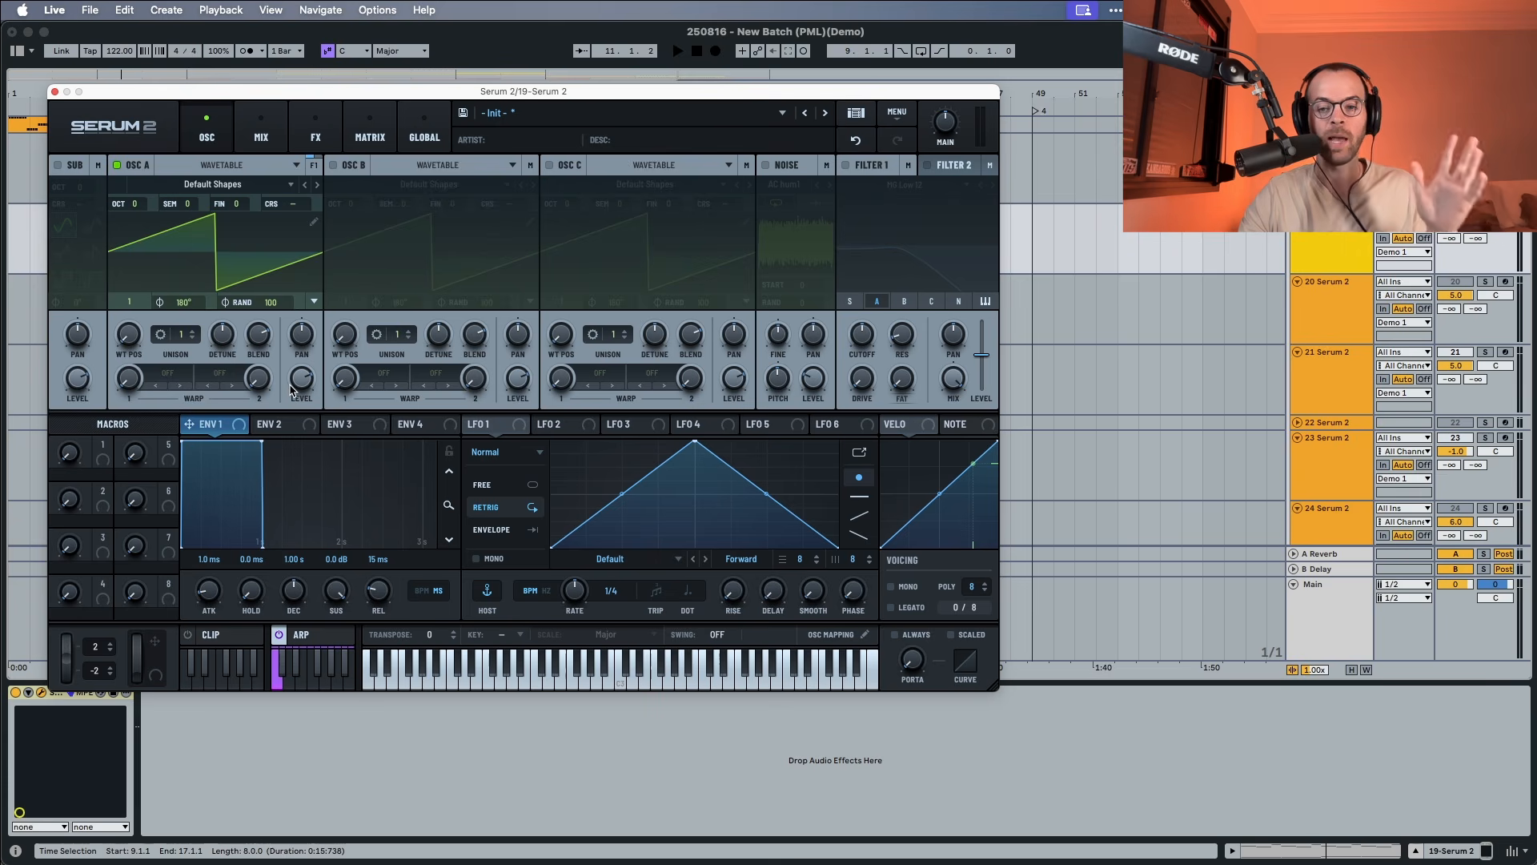
left_click(484, 424)
left_click(488, 486)
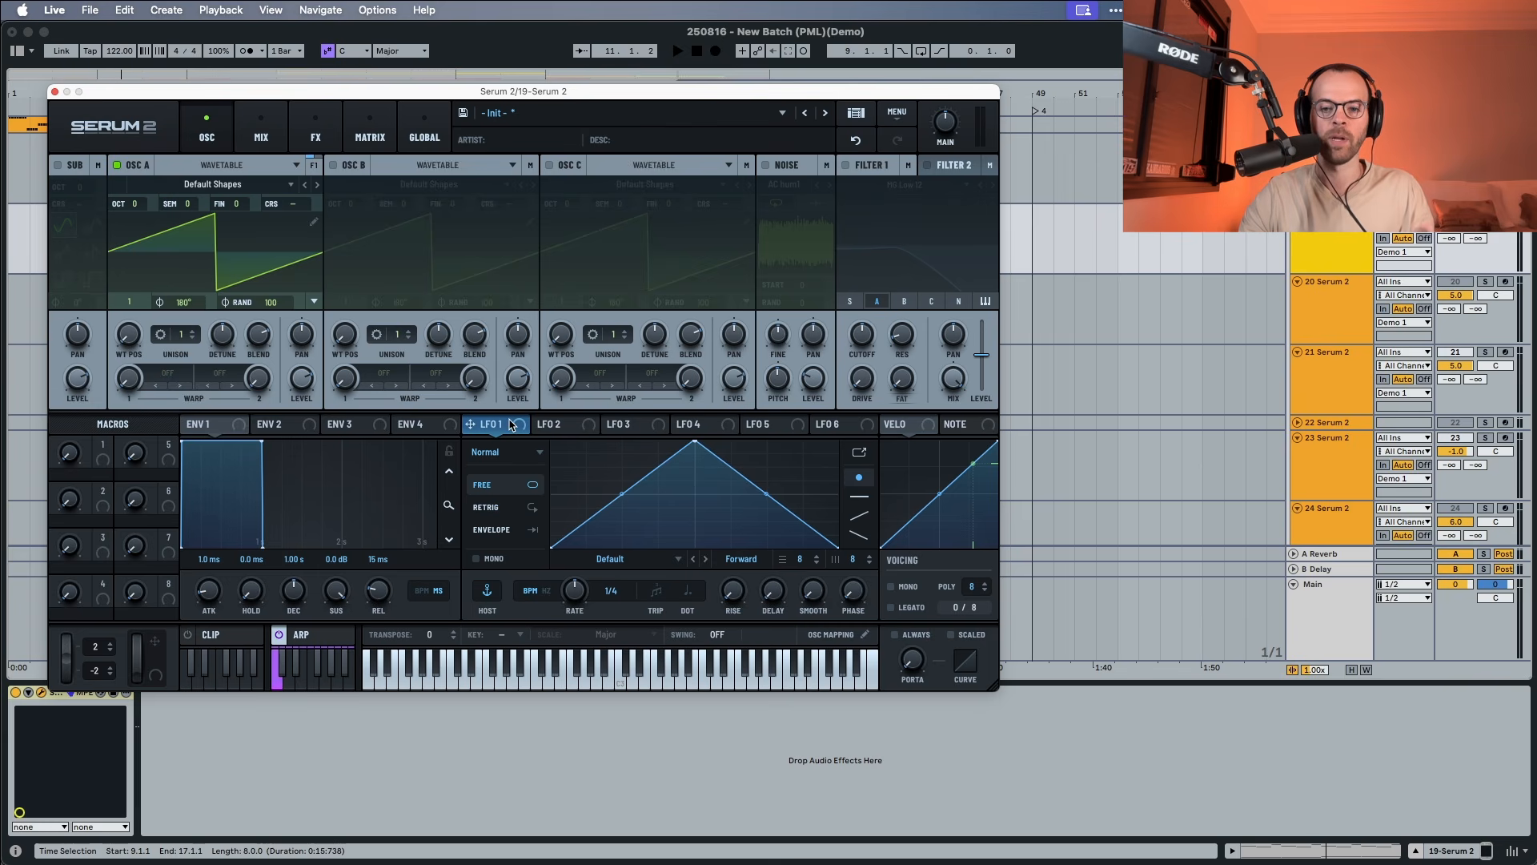
left_click_drag(510, 425, 293, 346)
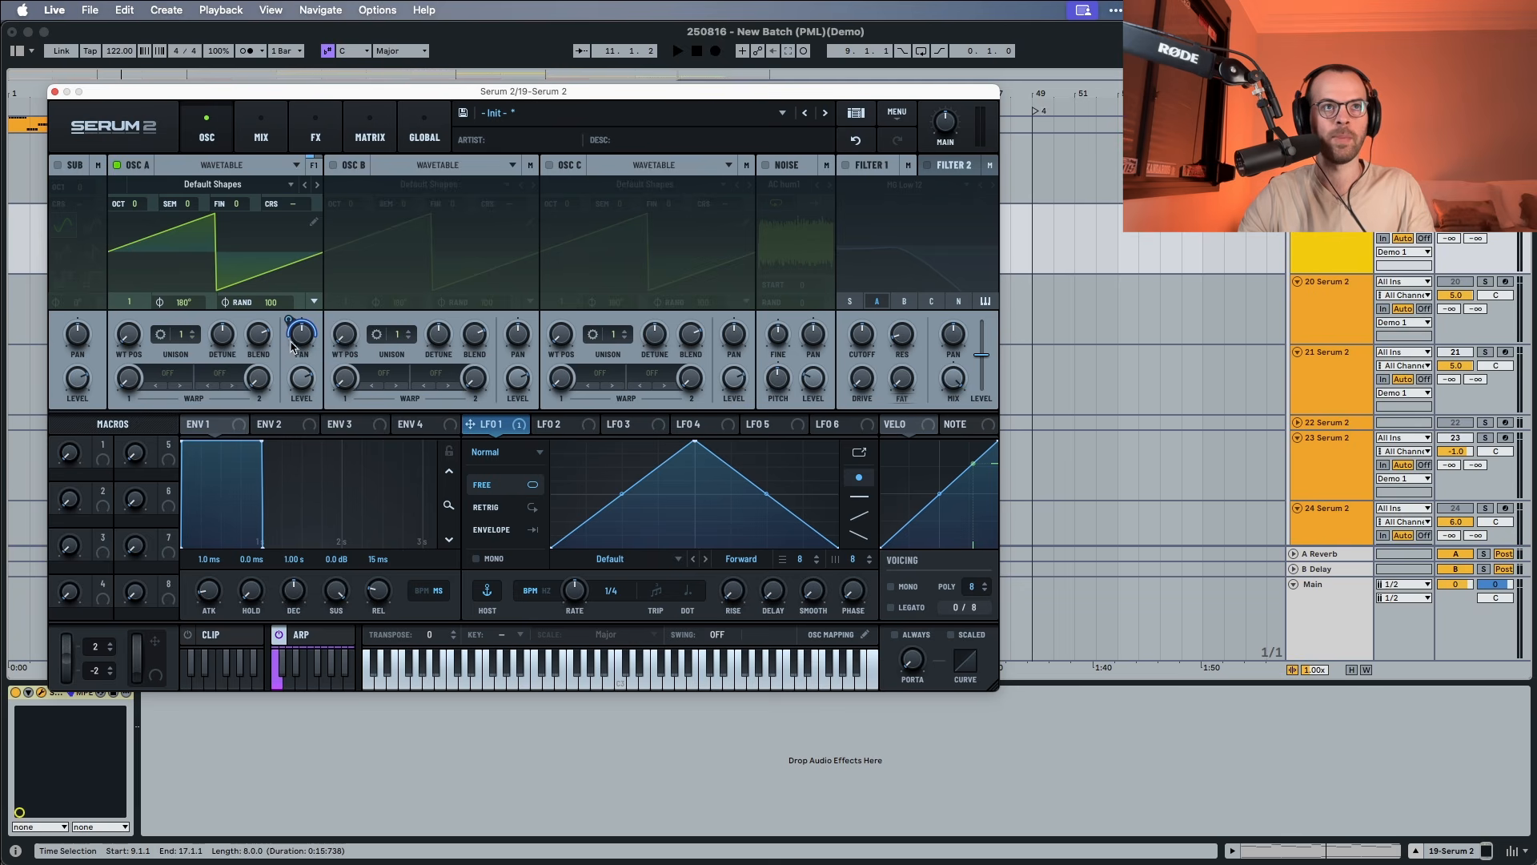
key("space")
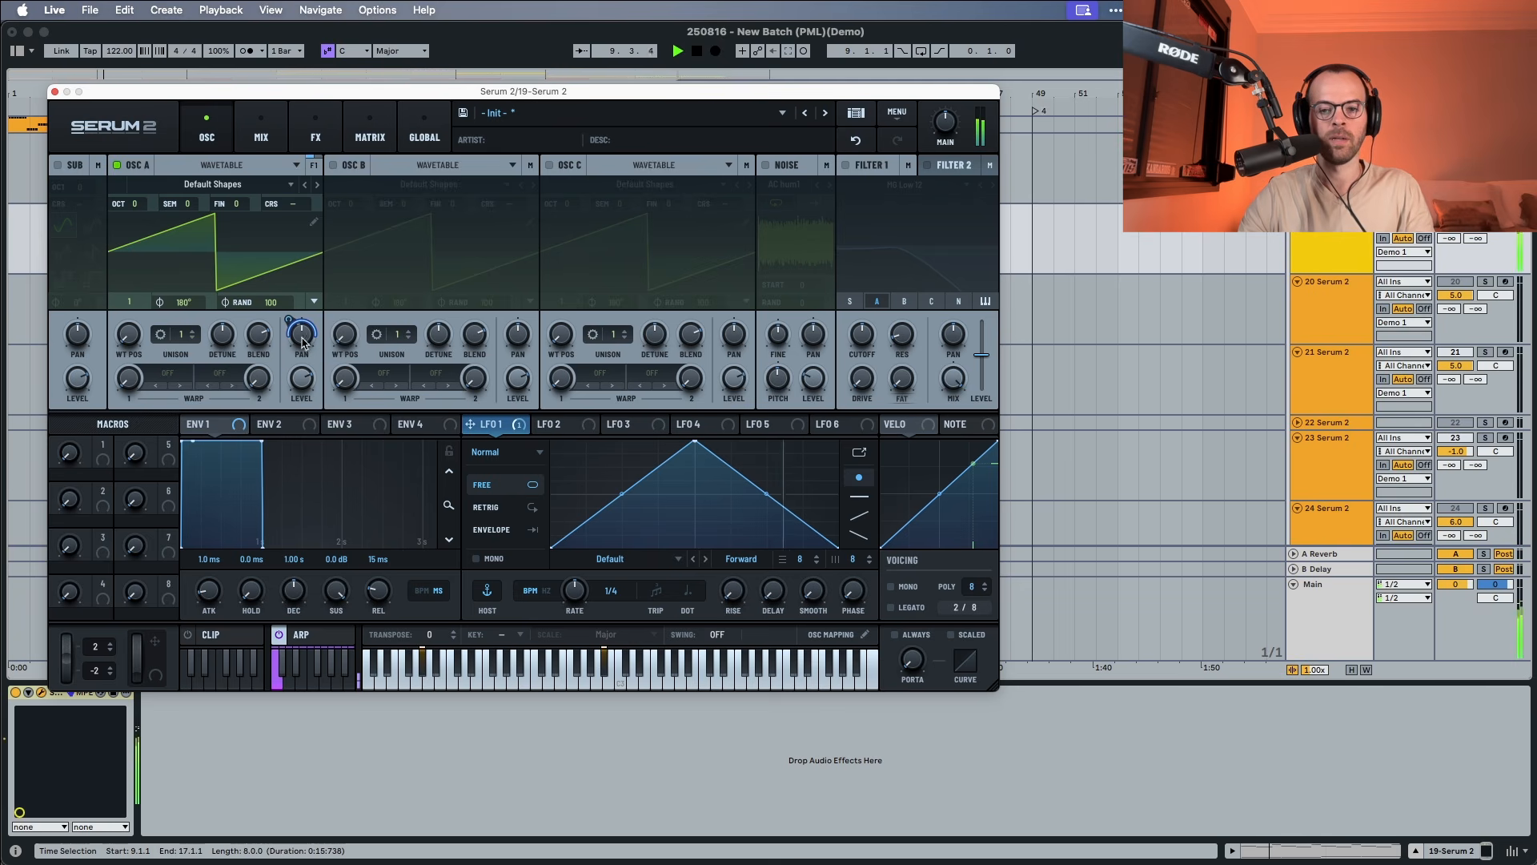
left_click_drag(580, 591, 581, 624)
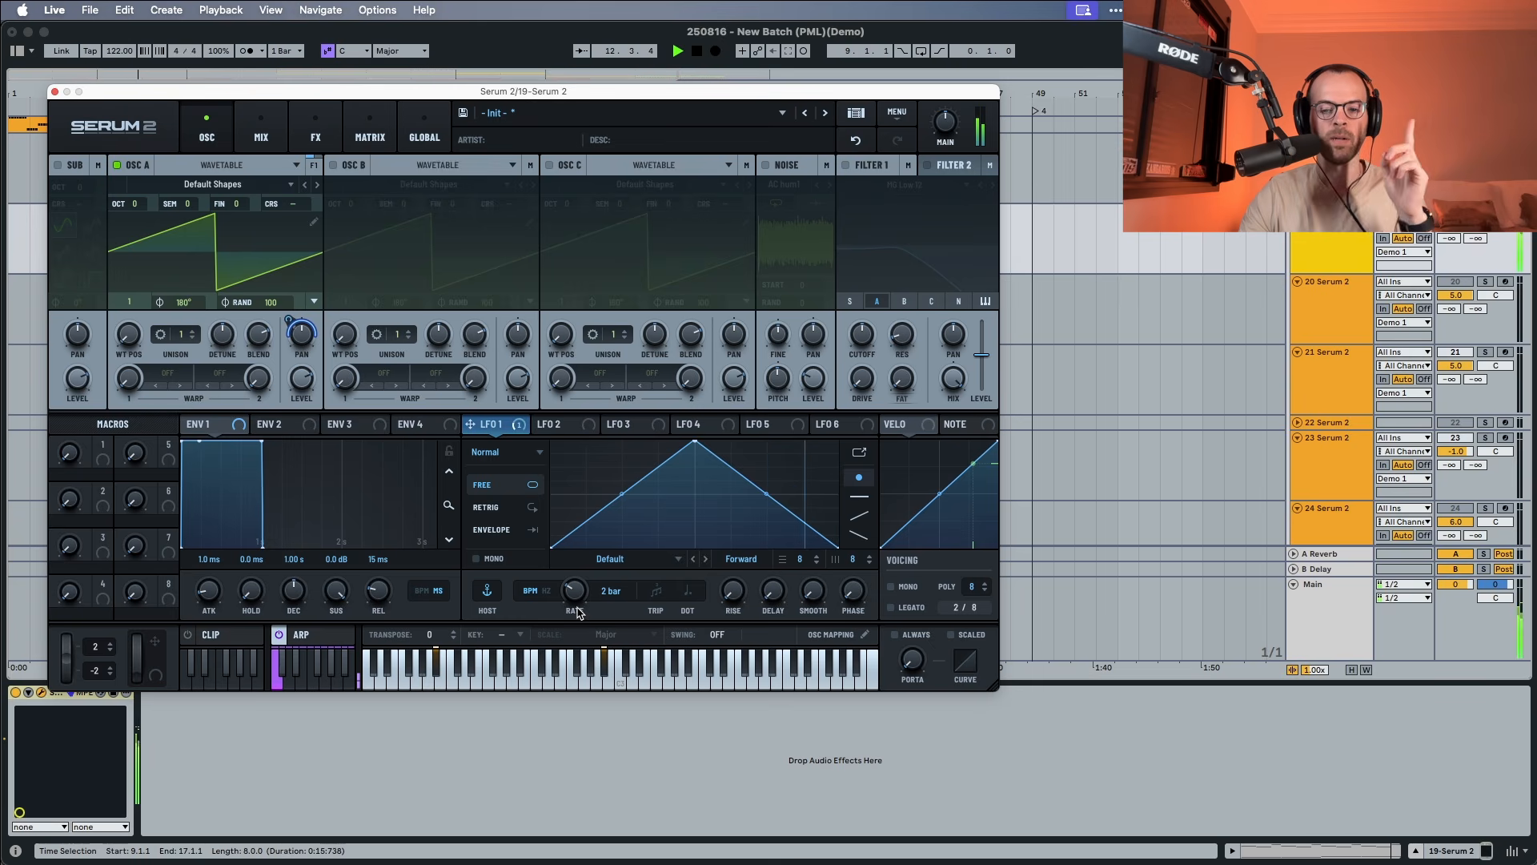
key("space")
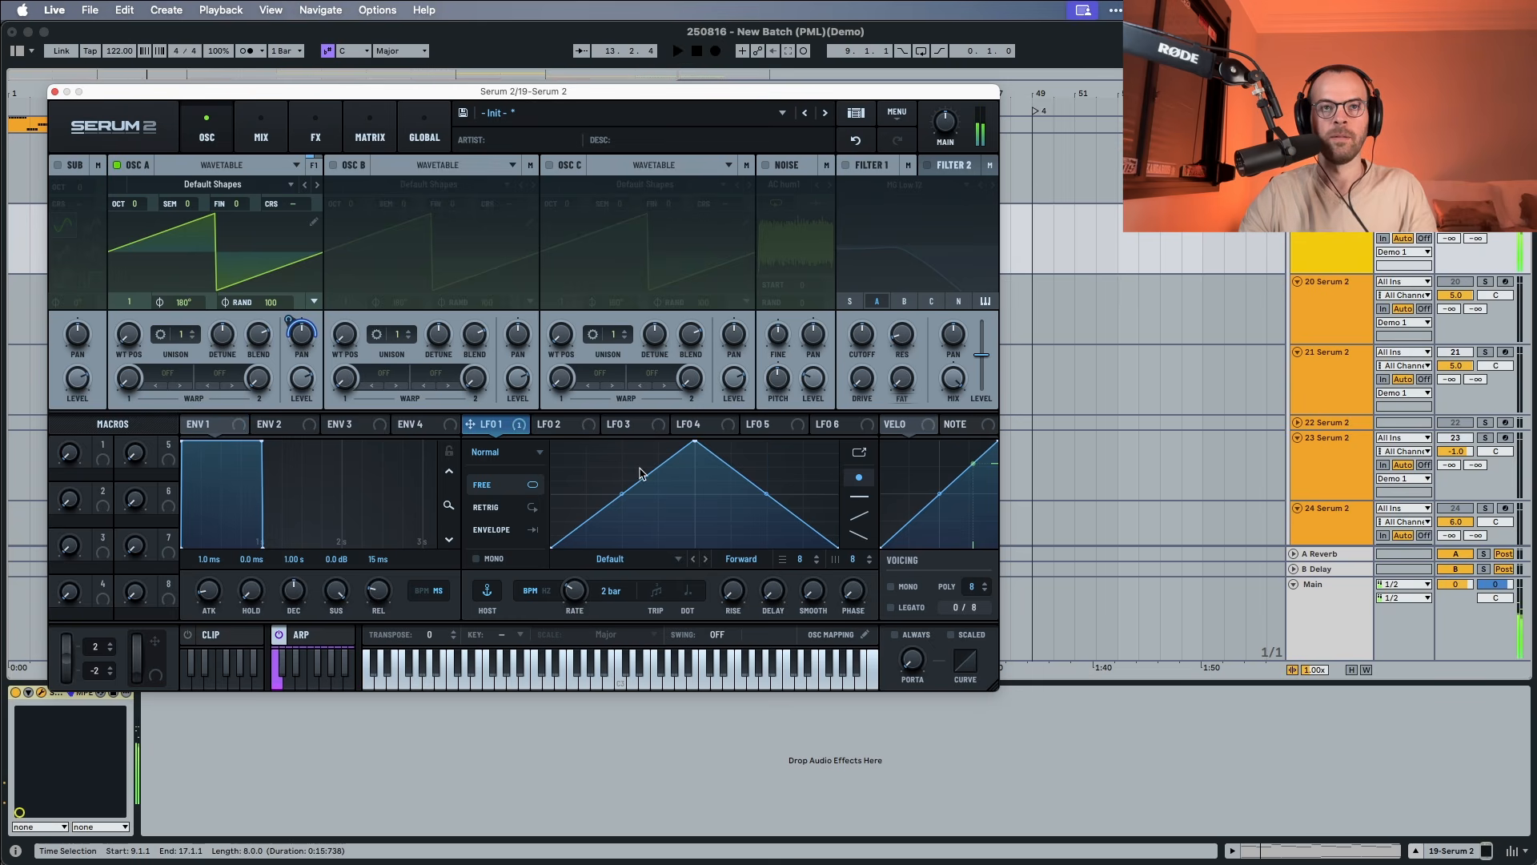
Modulate oscillator A's fine tuning with LFO 2 by about 26% and set that LFO to Free mode
left_click(573, 431)
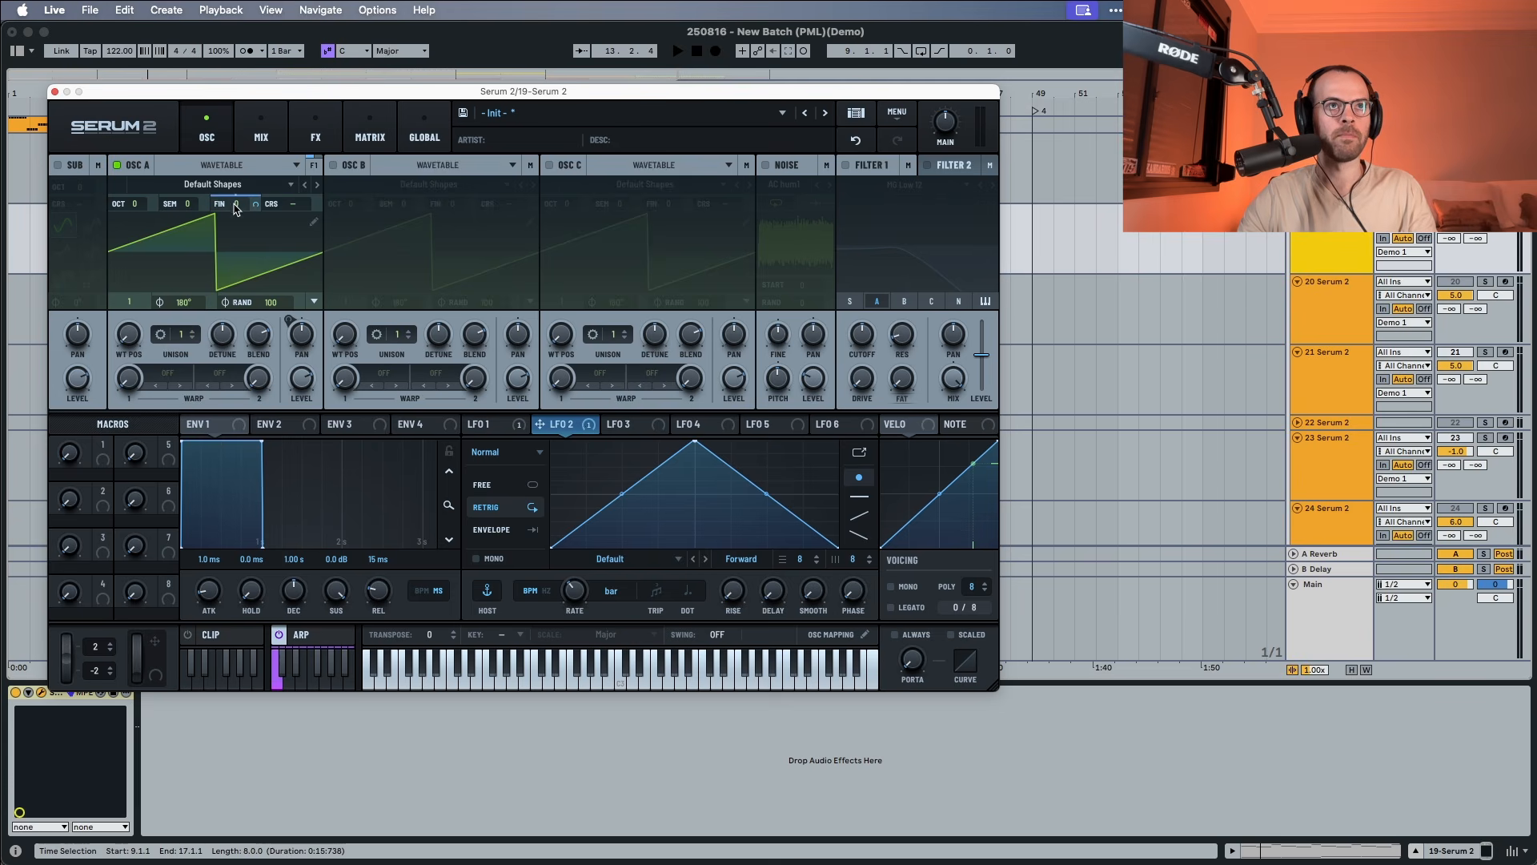
key("space")
left_click_drag(251, 200, 250, 275)
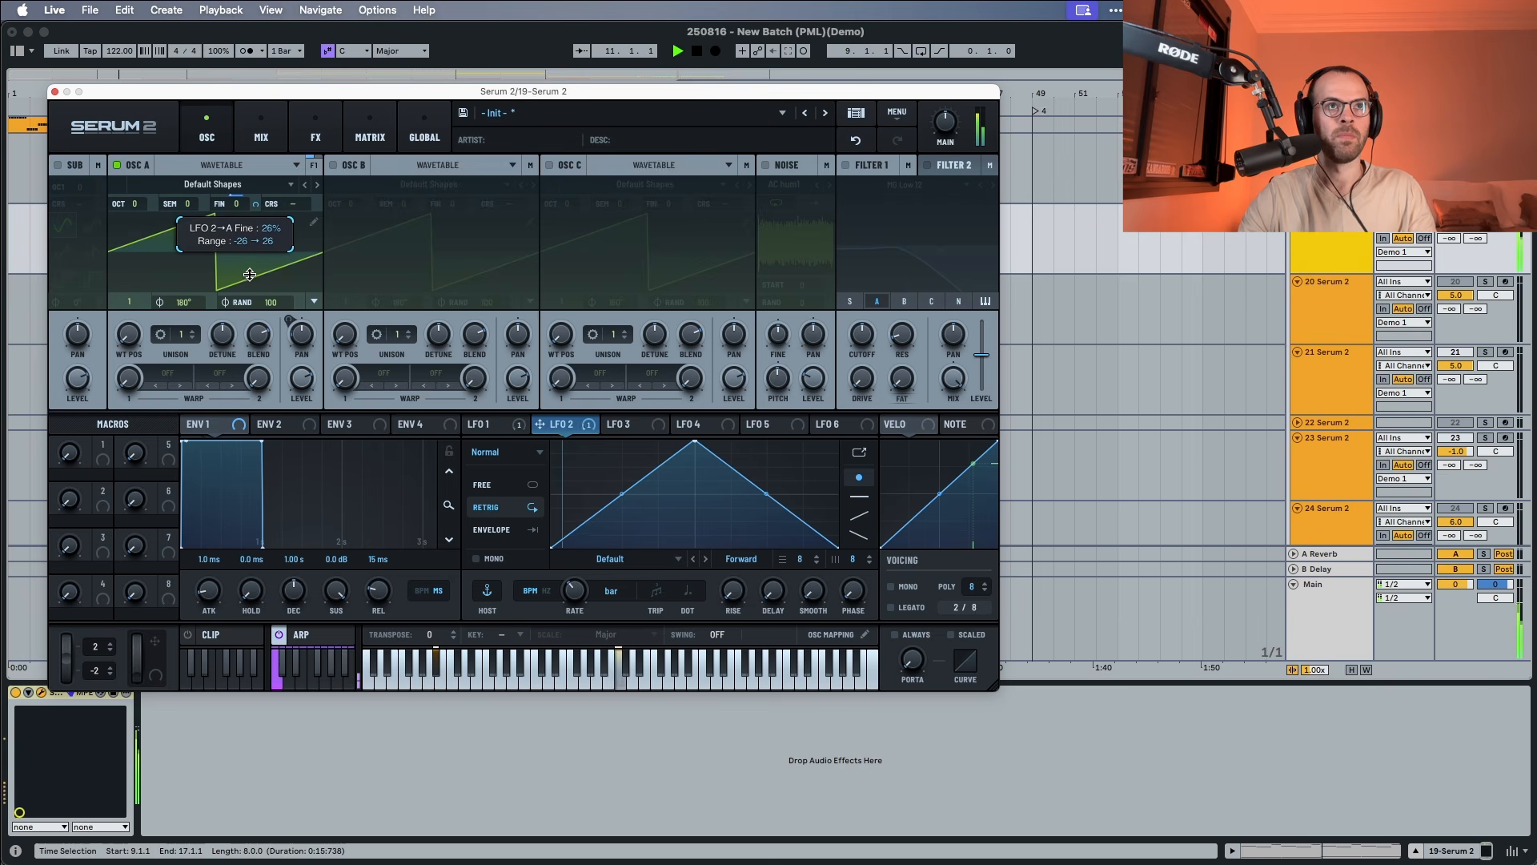
left_click(507, 490)
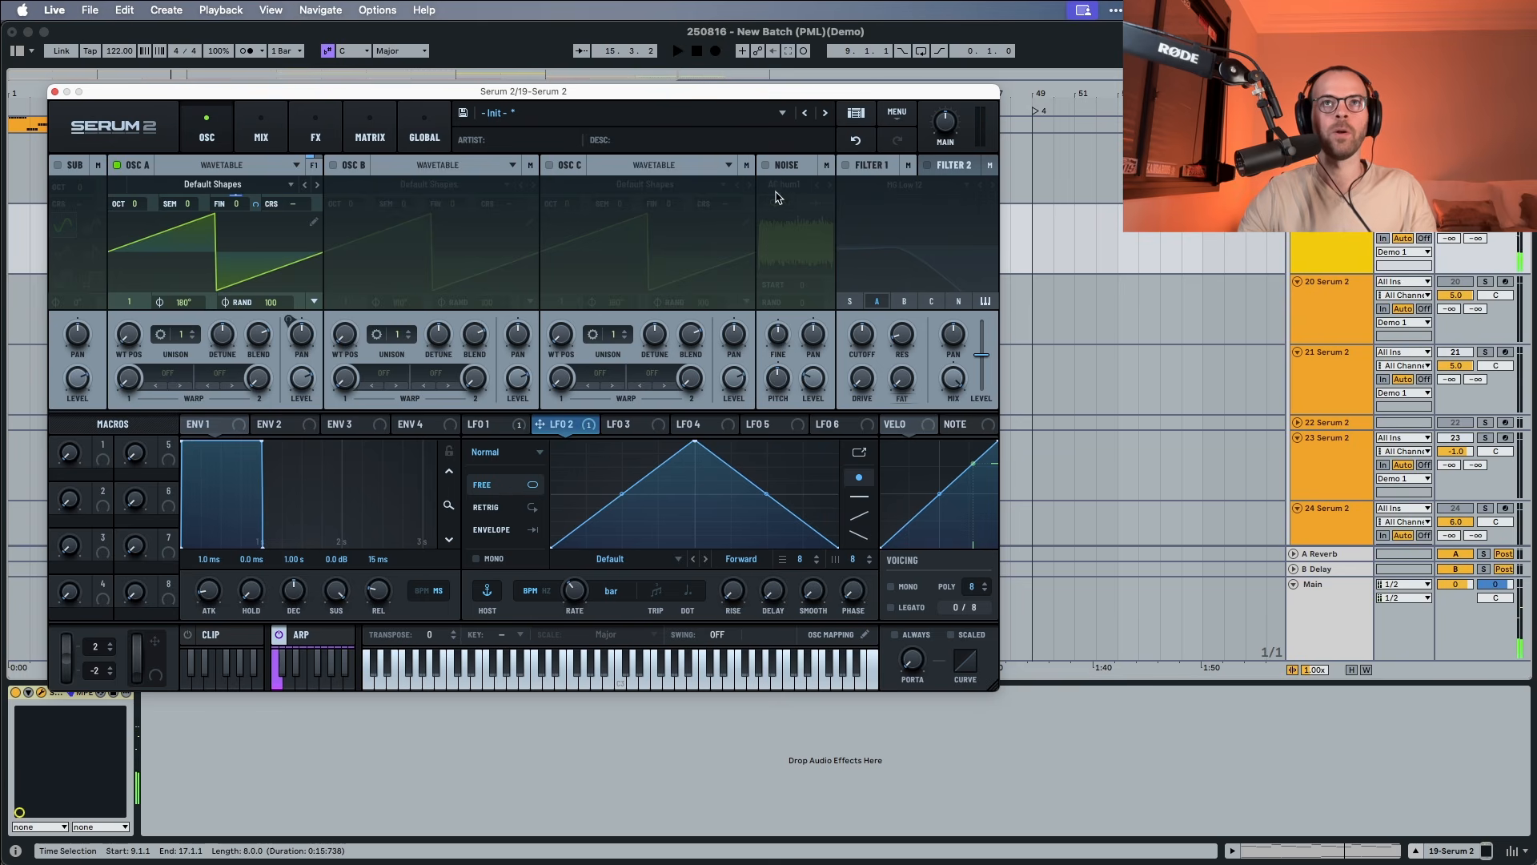
Enable the noise oscillator, load the ARP white sample from the Analog category, and audition it
left_click(766, 167)
left_click(785, 185)
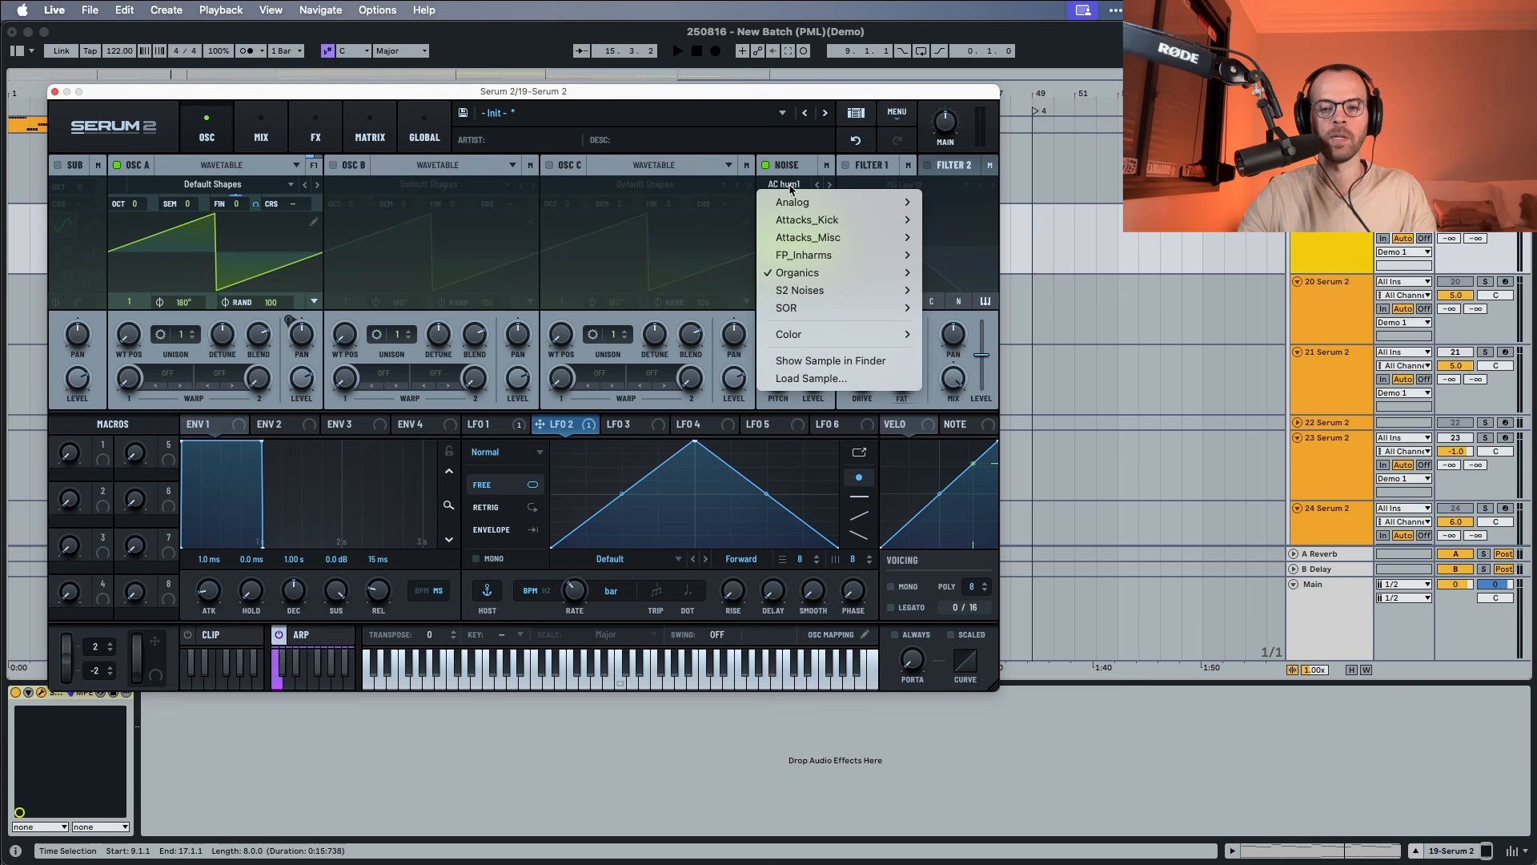
mouse_move(803, 202)
left_click(954, 255)
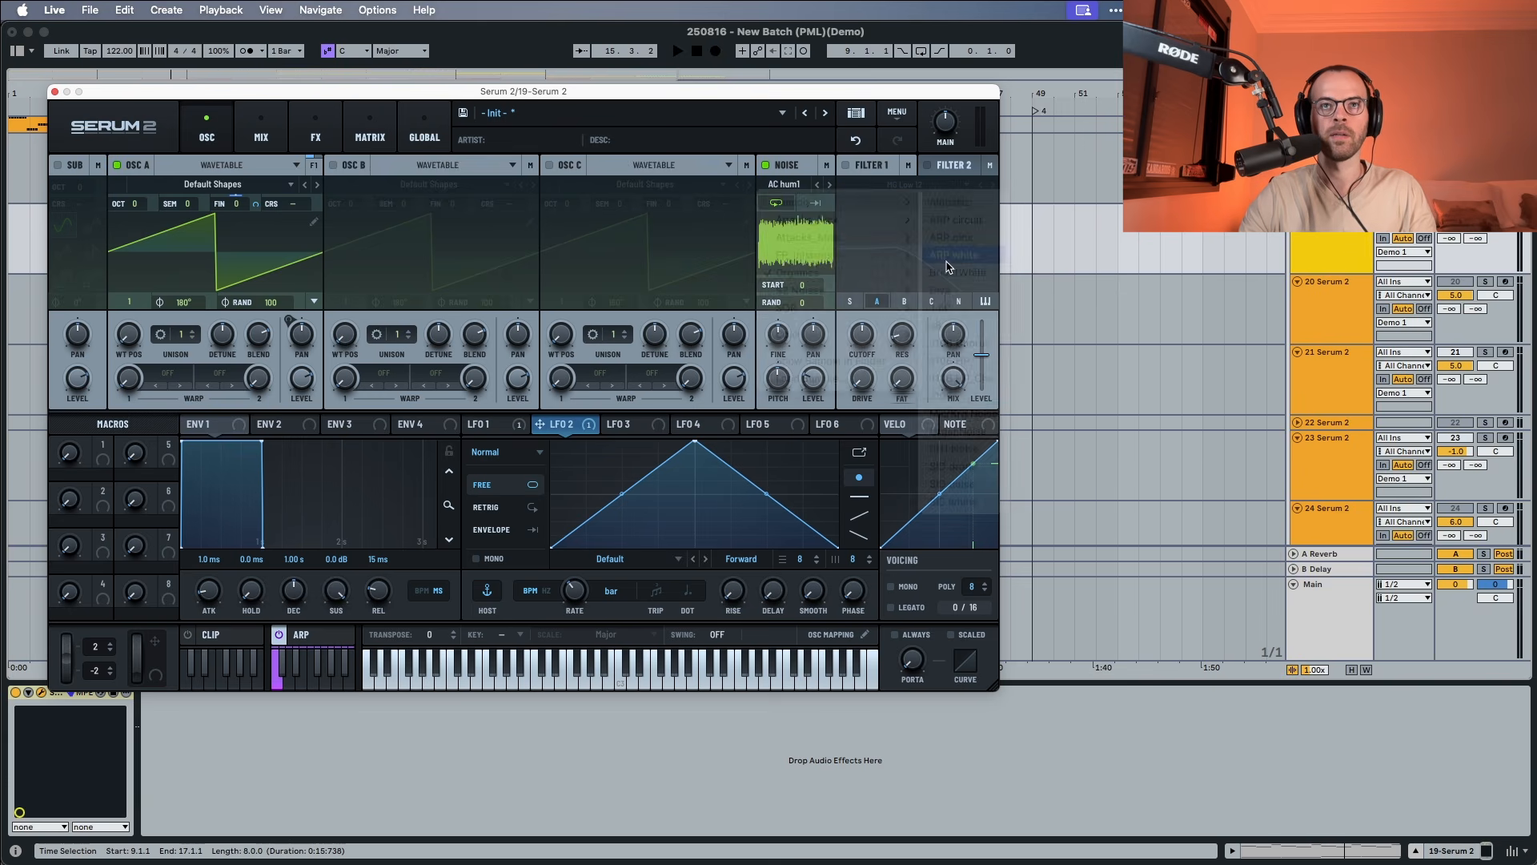
key("space")
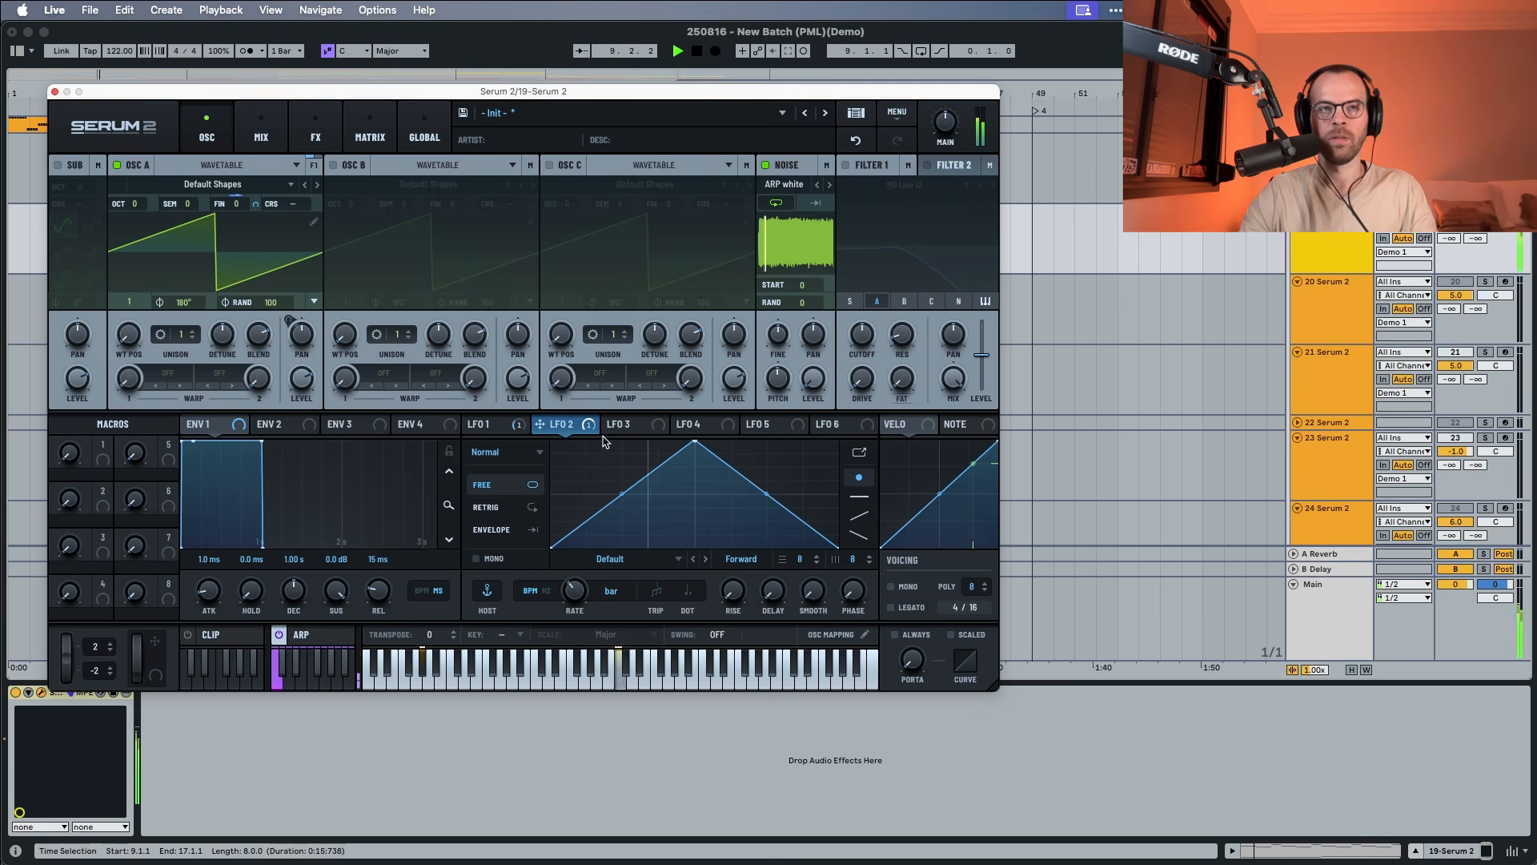
key("space")
Modulate the noise level with envelope 2 by about 28%, starting from a base level of 0%
left_click(271, 428)
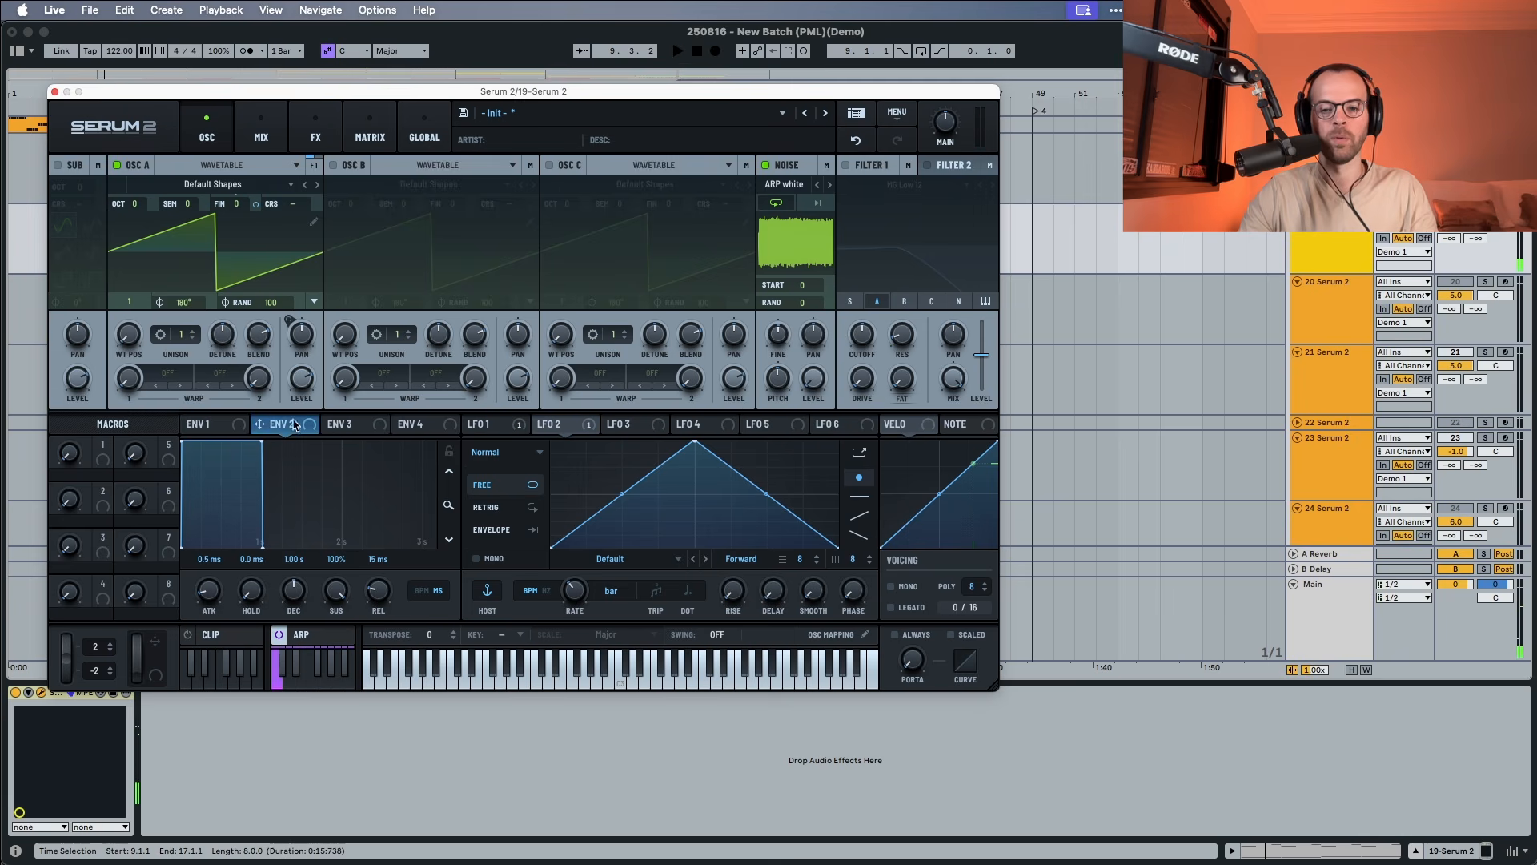
left_click_drag(309, 417, 799, 412)
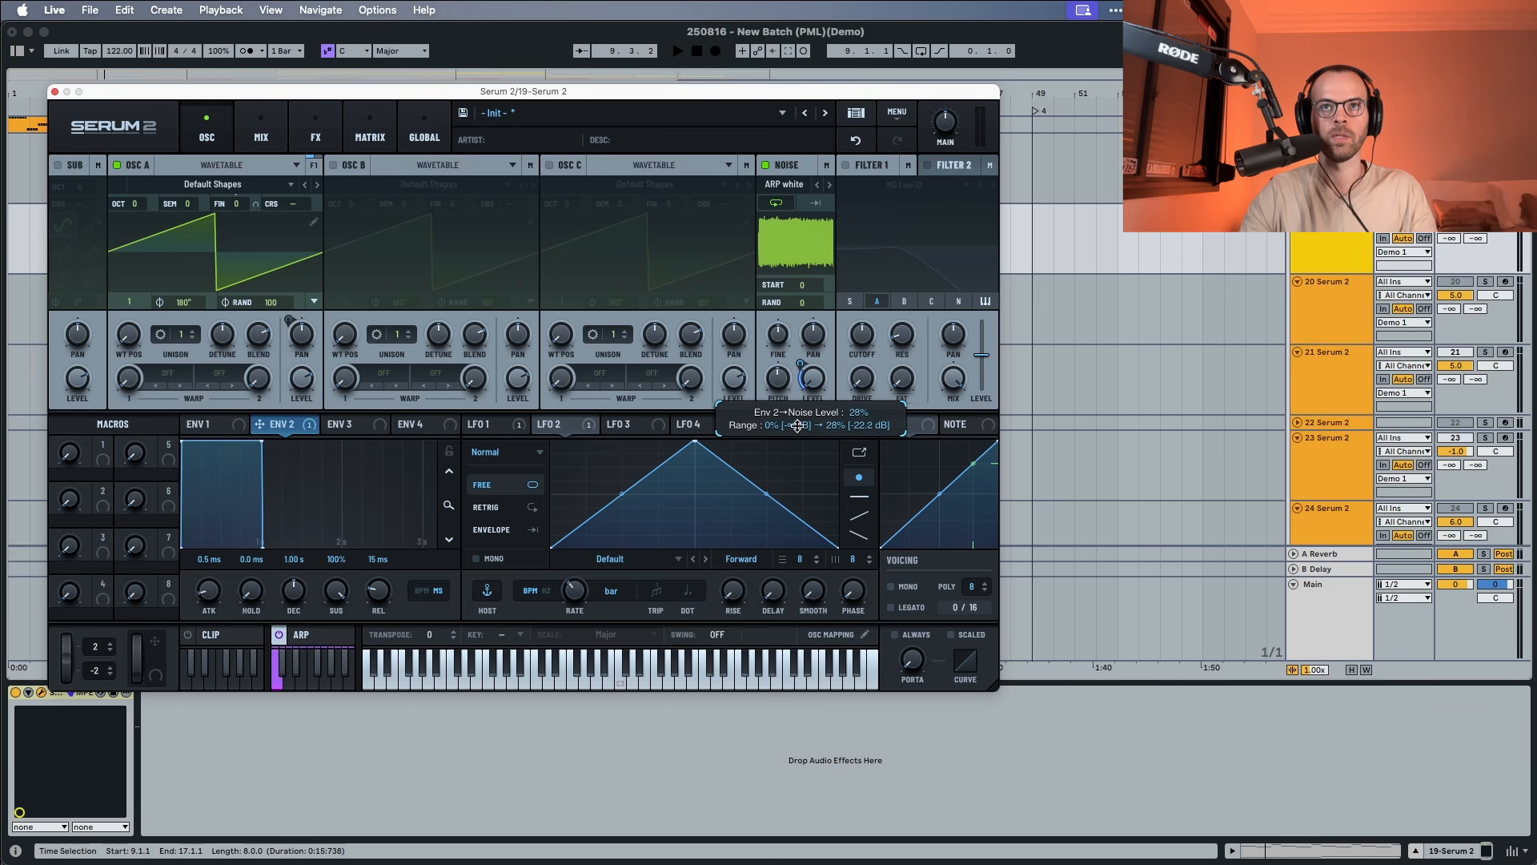
key("space")
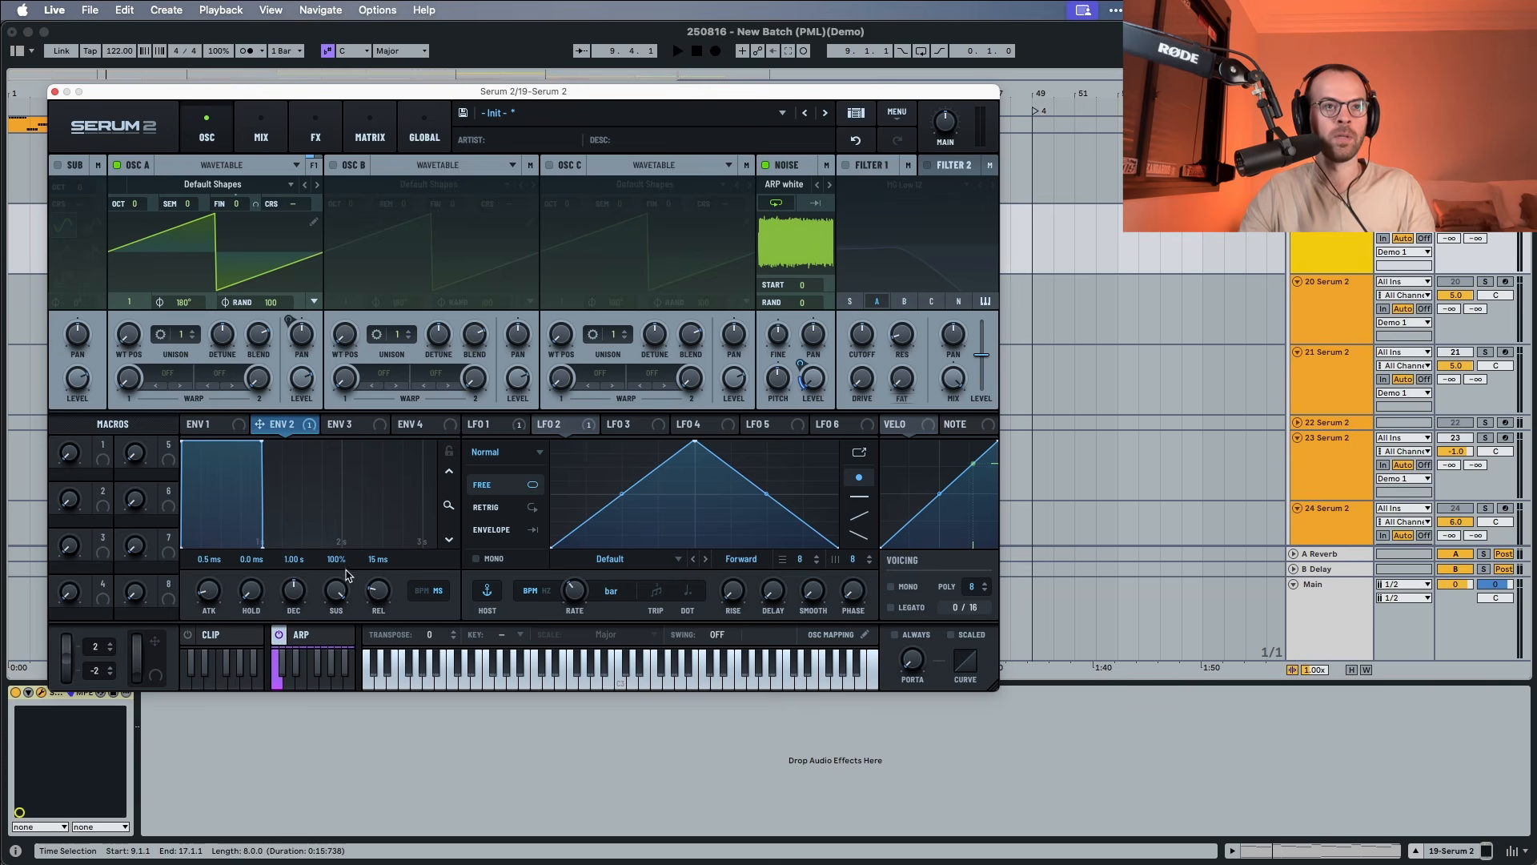
Shape envelope 2 into a short noise burst with zero sustain and a decay of about 122 ms
left_click_drag(343, 602, 343, 641)
key("space")
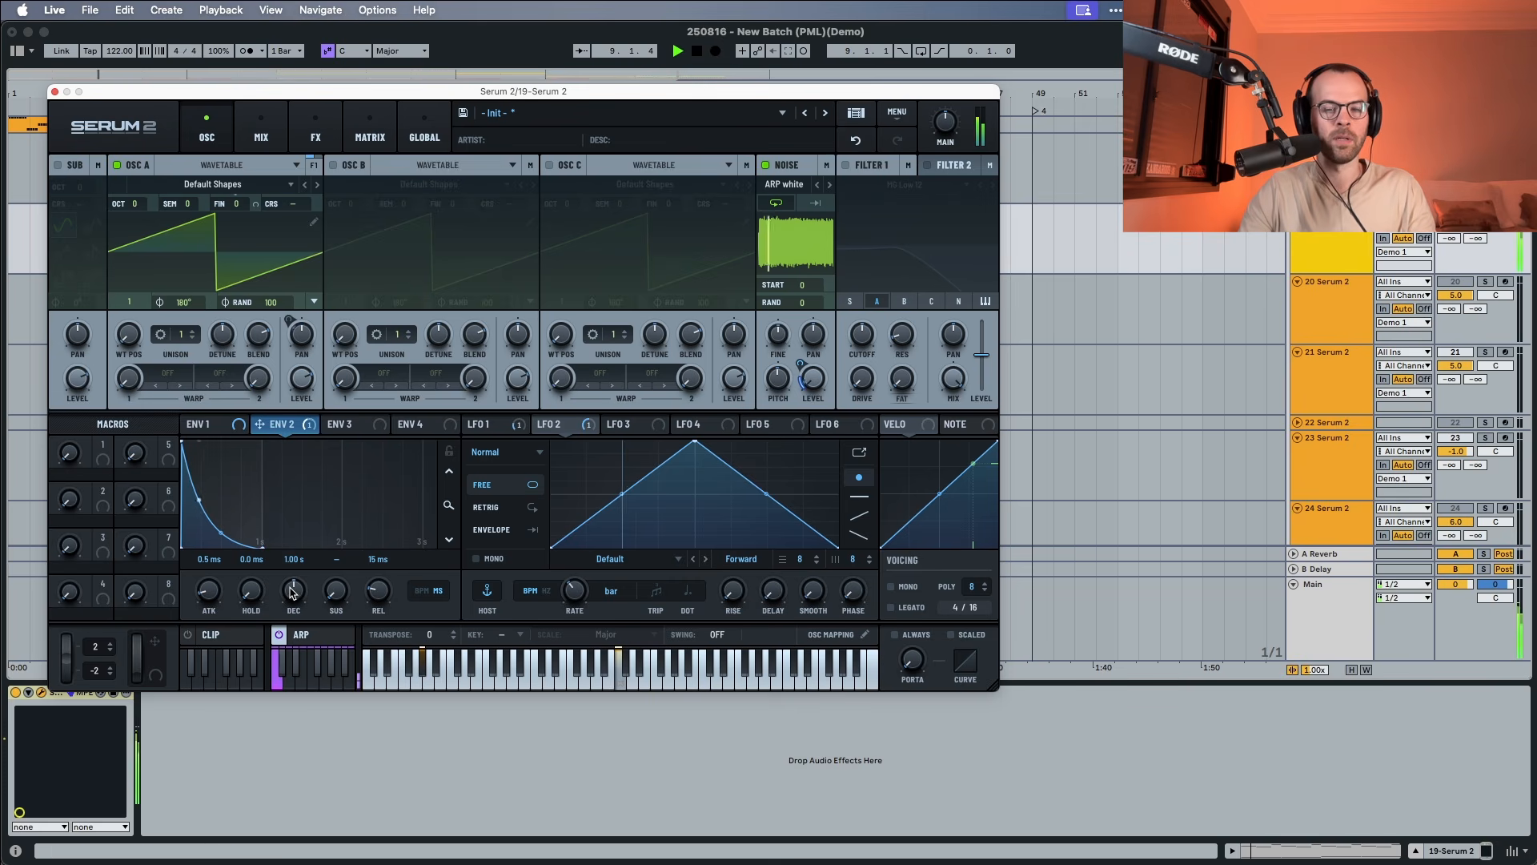
key("space")
left_click_drag(293, 593, 286, 615)
key("space")
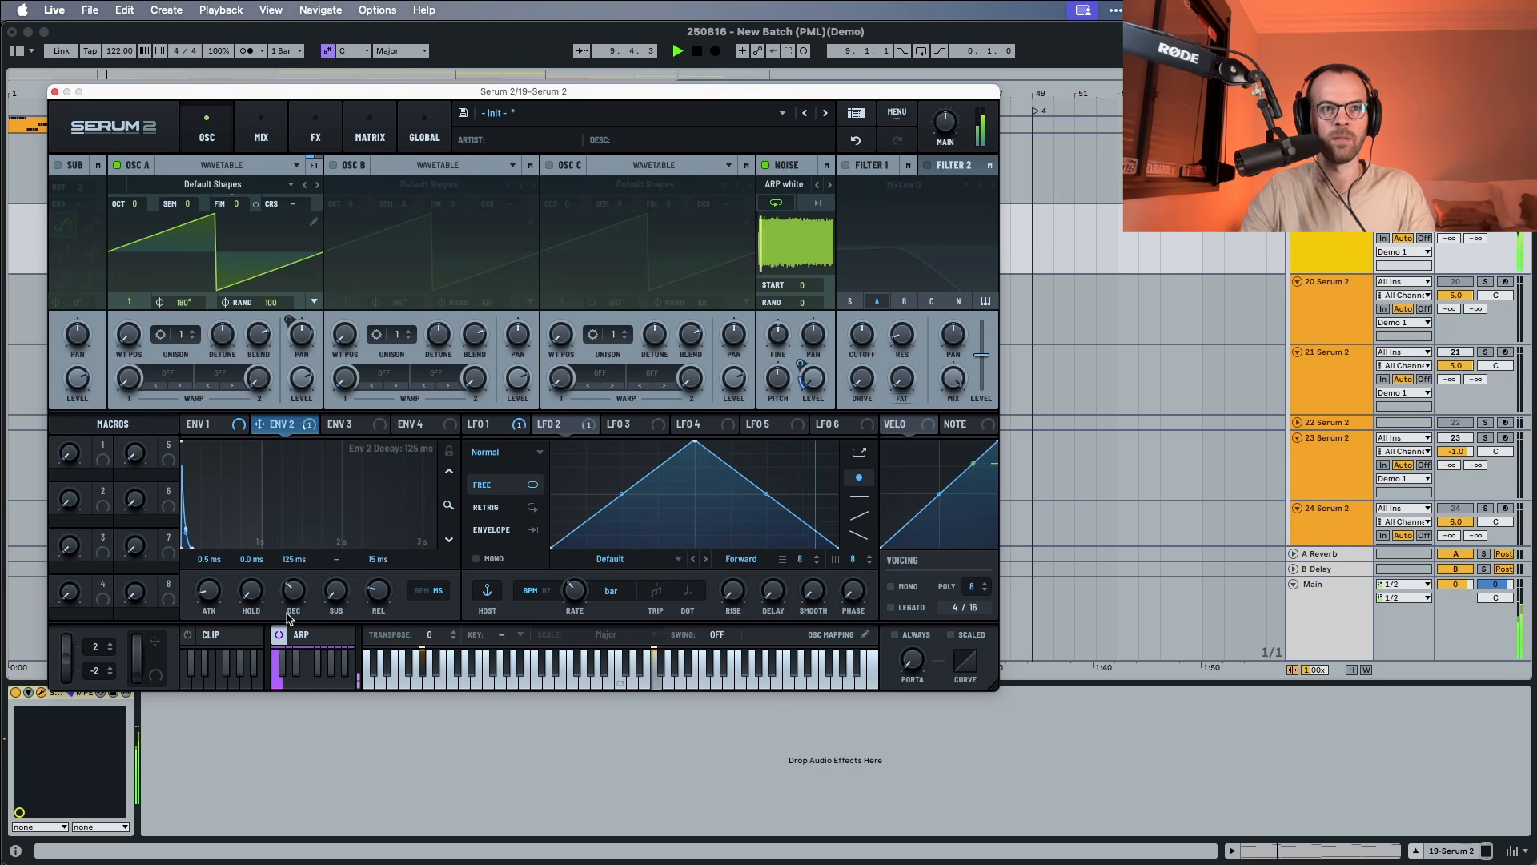
key("space")
Switch off oscillator A to hear the noise burst alone, and switch it back on
left_click(120, 168)
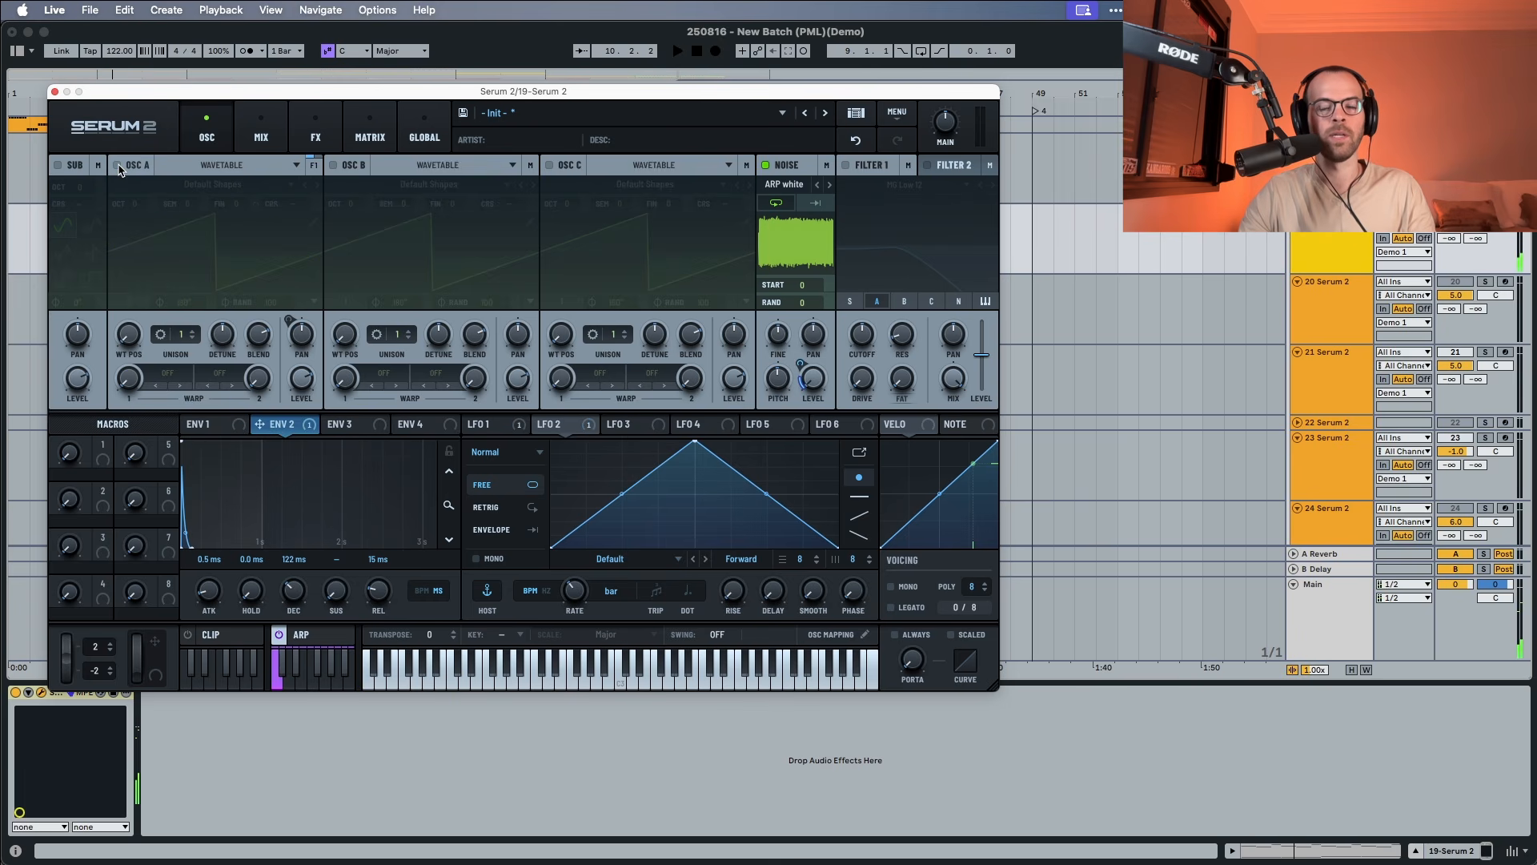
key("space")
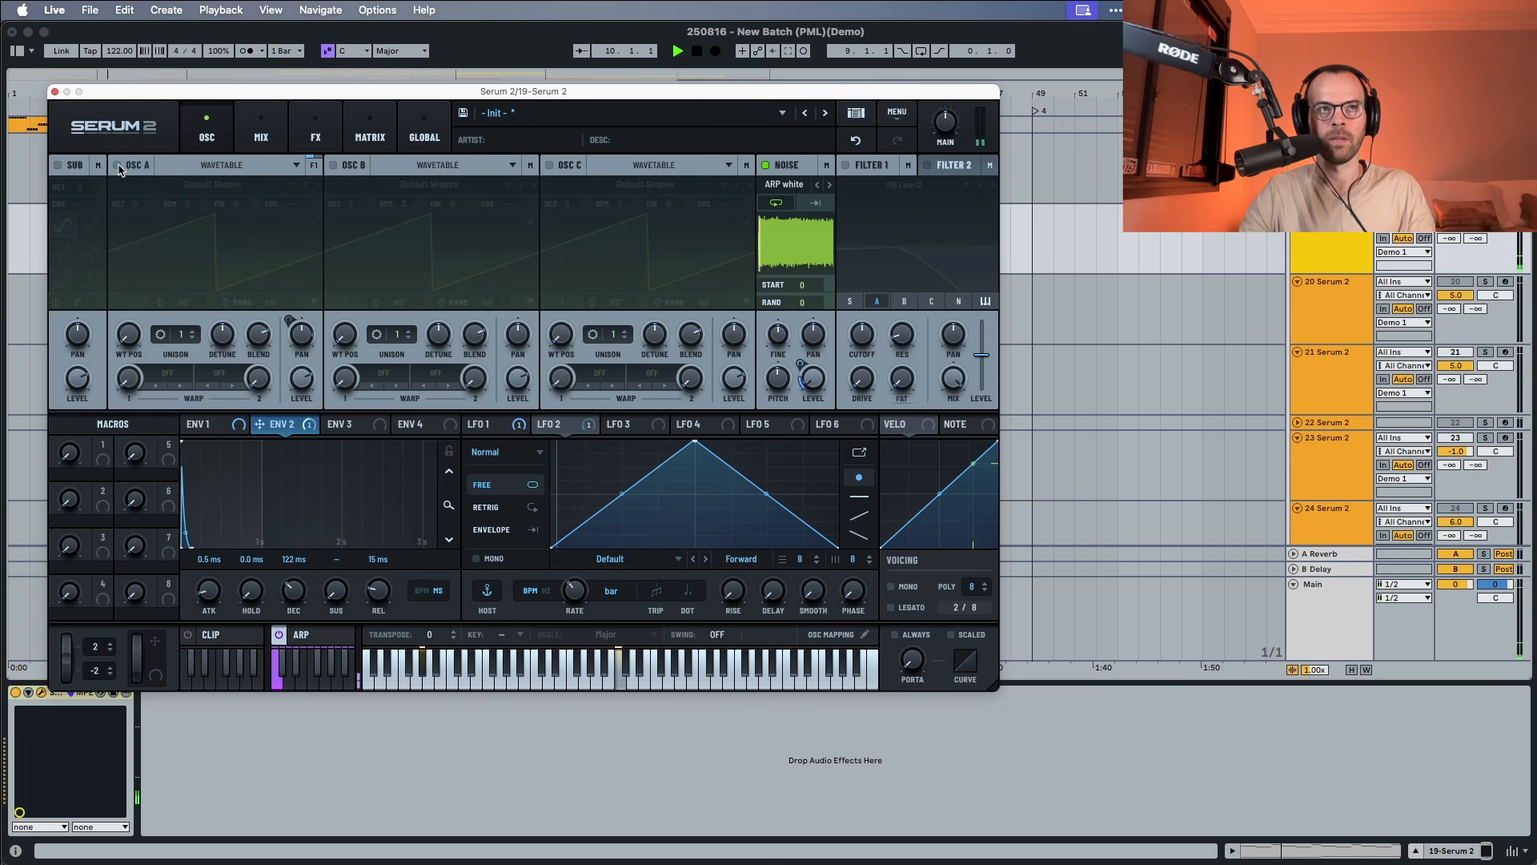
left_click(119, 166)
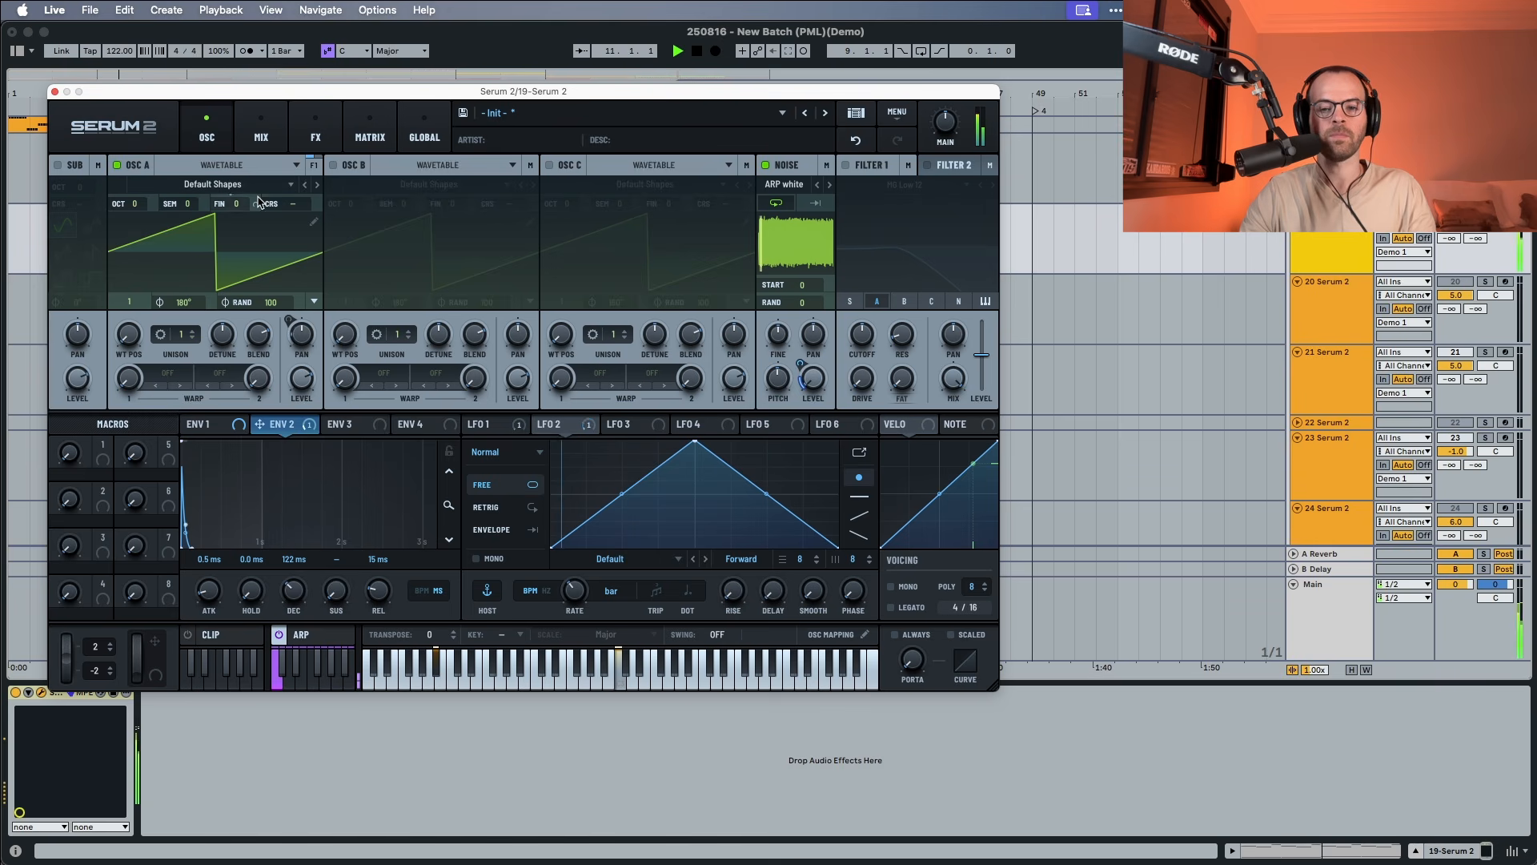
key("space")
Set envelope 1's sustain to about -15.8 dB, release to 1.24 s and decay to about 958 ms while auditioning the patch
left_click(208, 425)
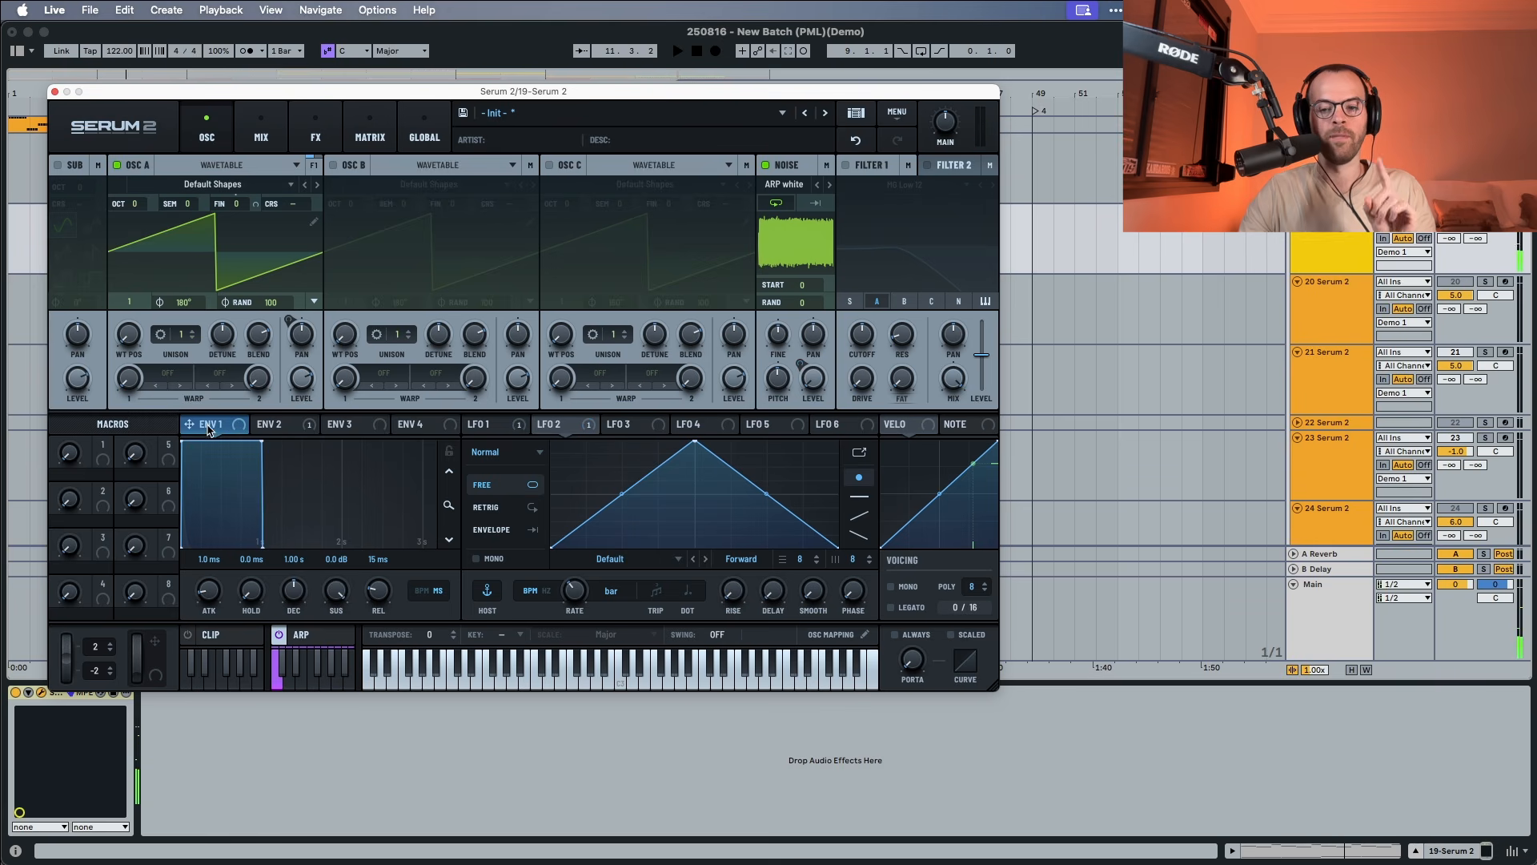
key("space")
left_click_drag(335, 597, 343, 719)
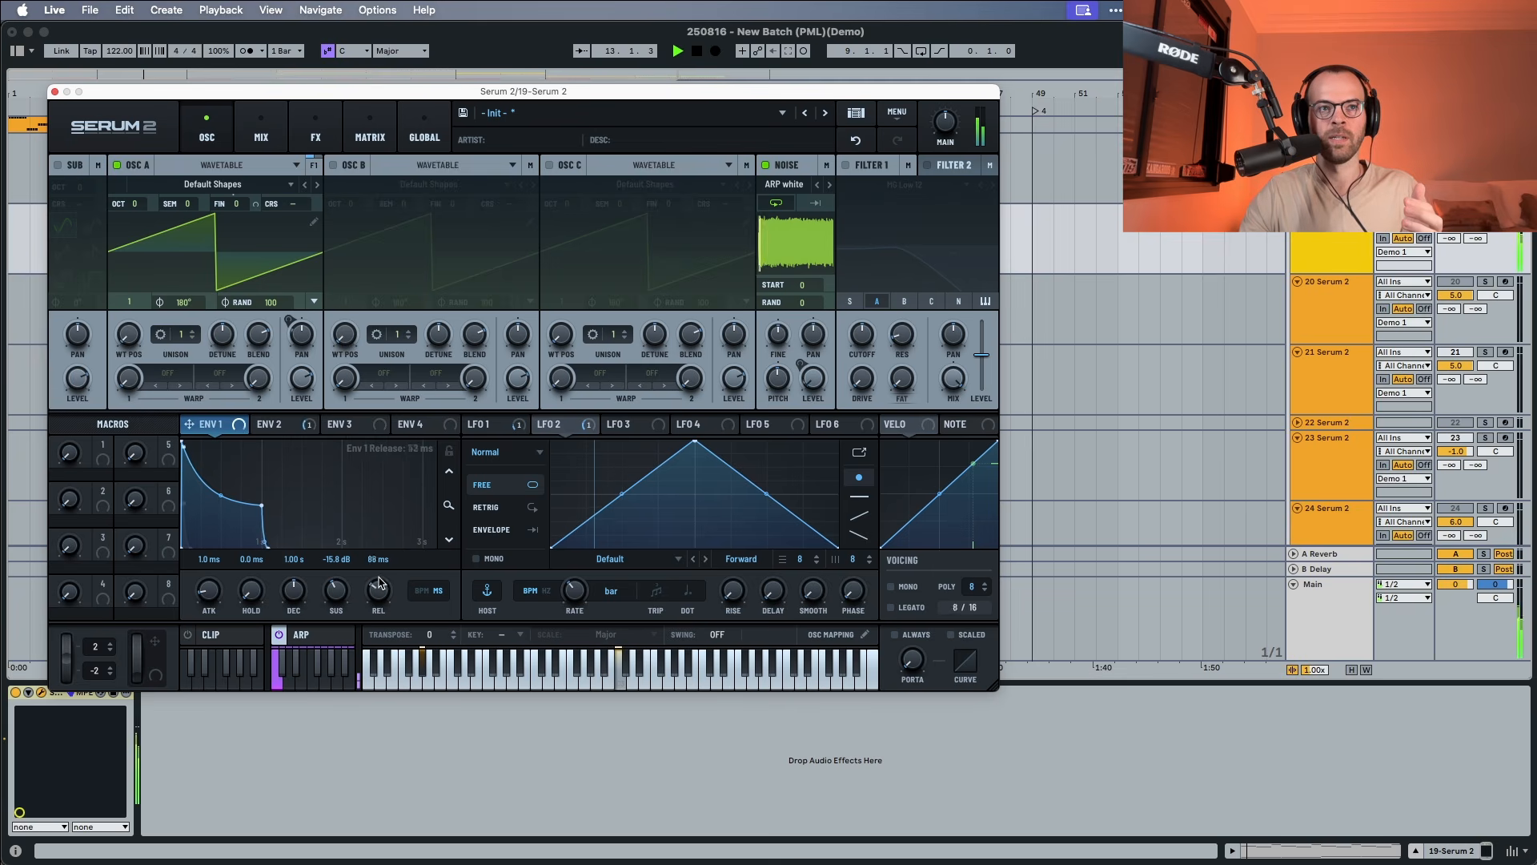
left_click_drag(378, 591, 384, 548)
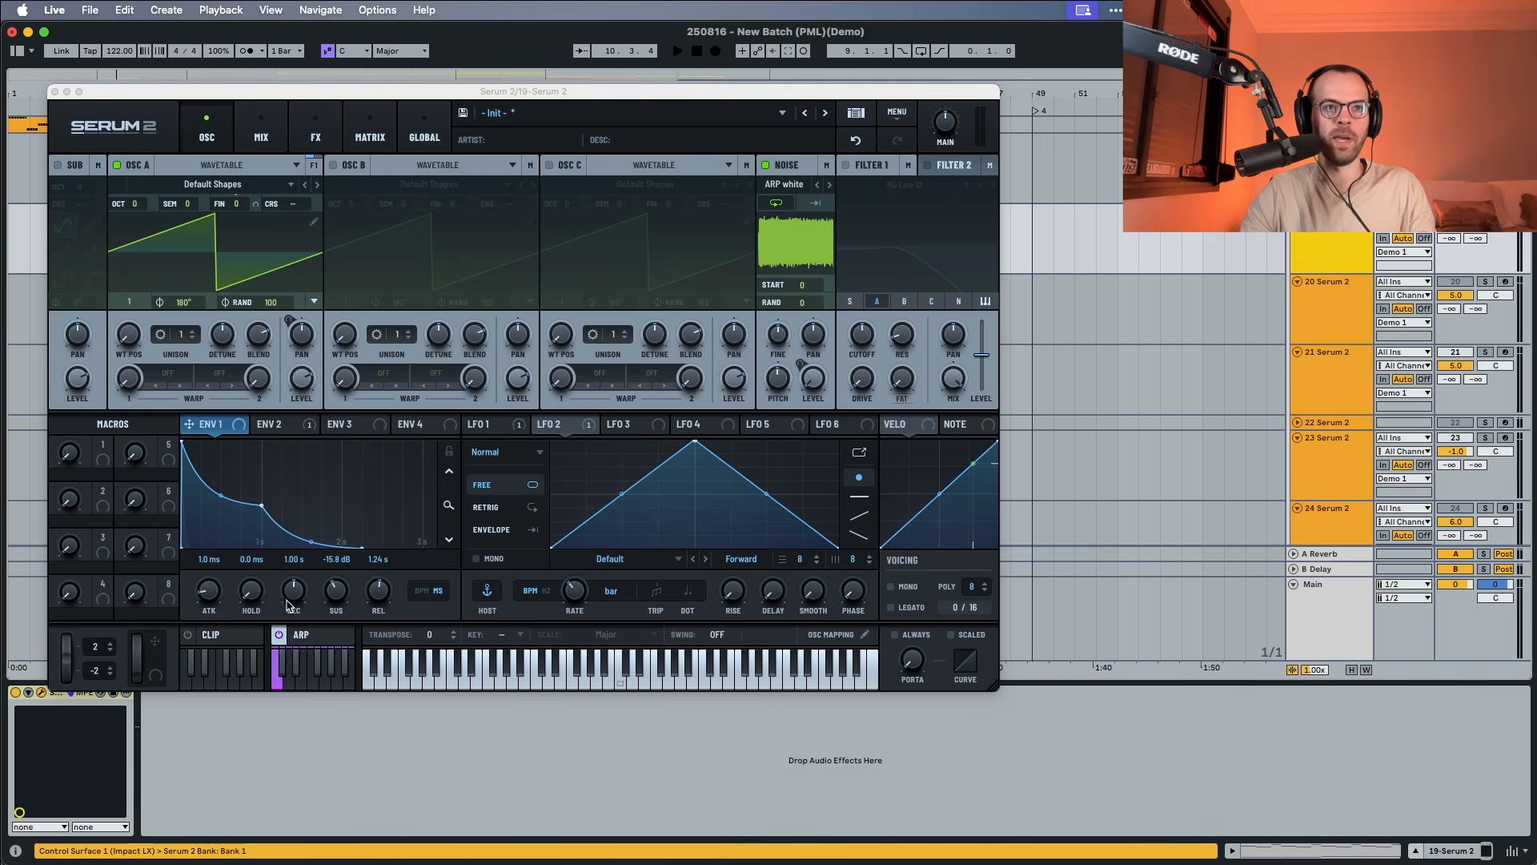
left_click_drag(288, 605, 290, 601)
key("space")
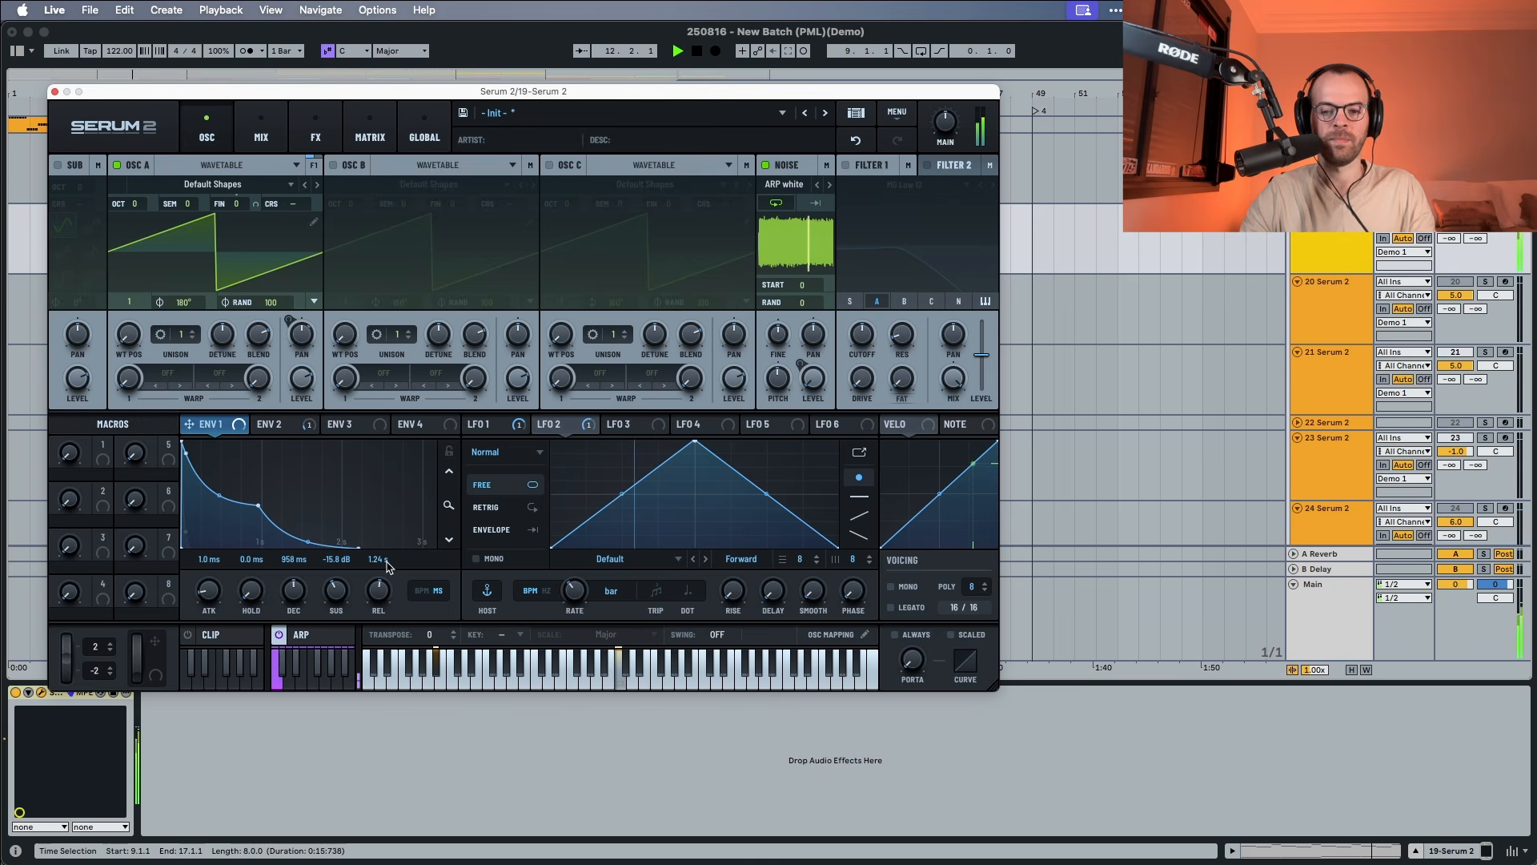
key("space")
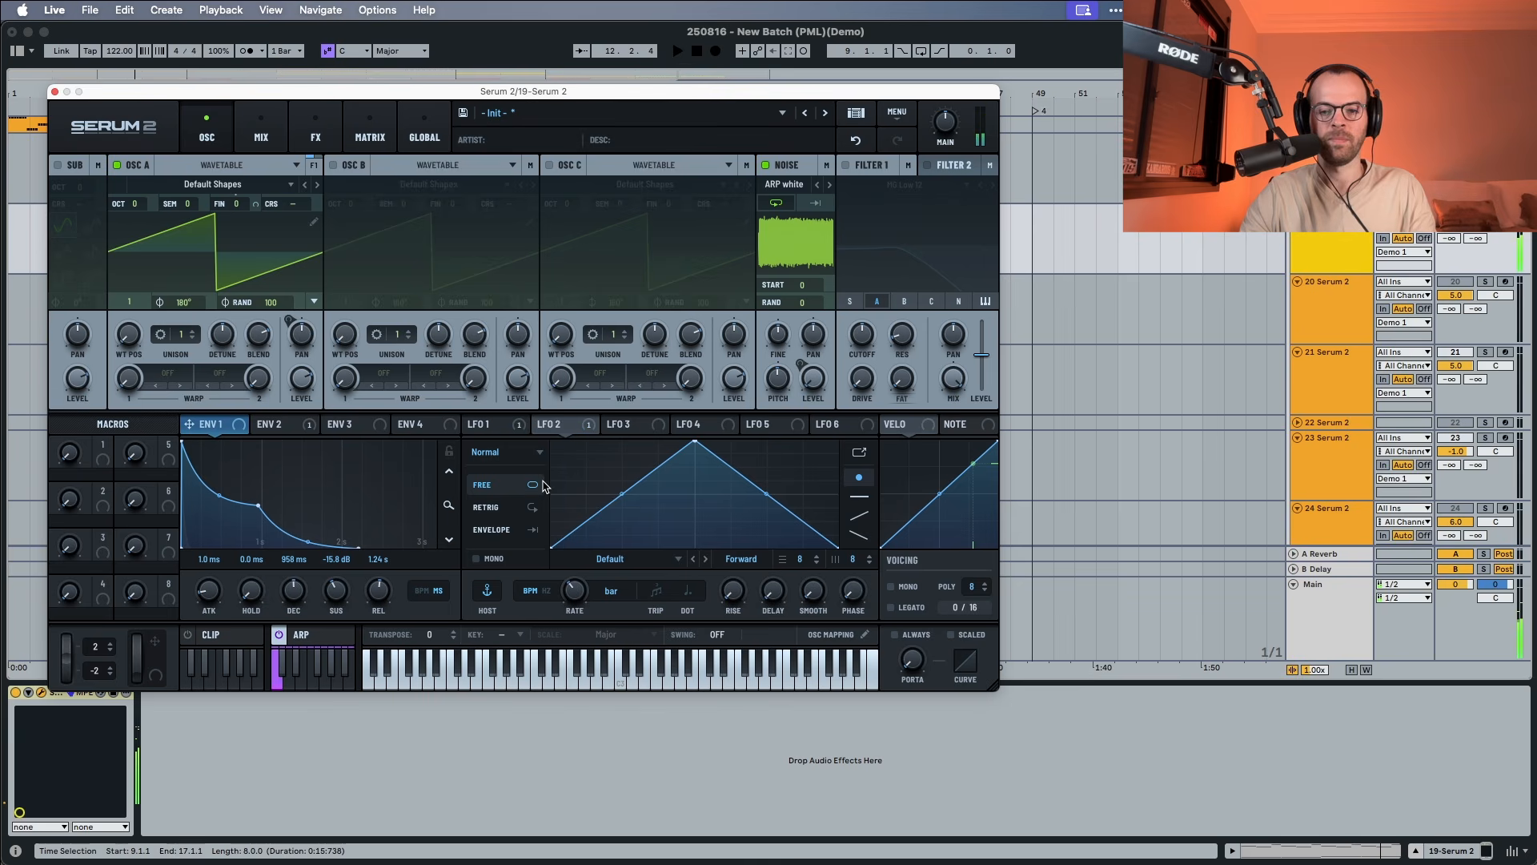
Enable filter 1 with the MG Low 24 type and raise its cutoff while auditioning the patch
left_click(847, 165)
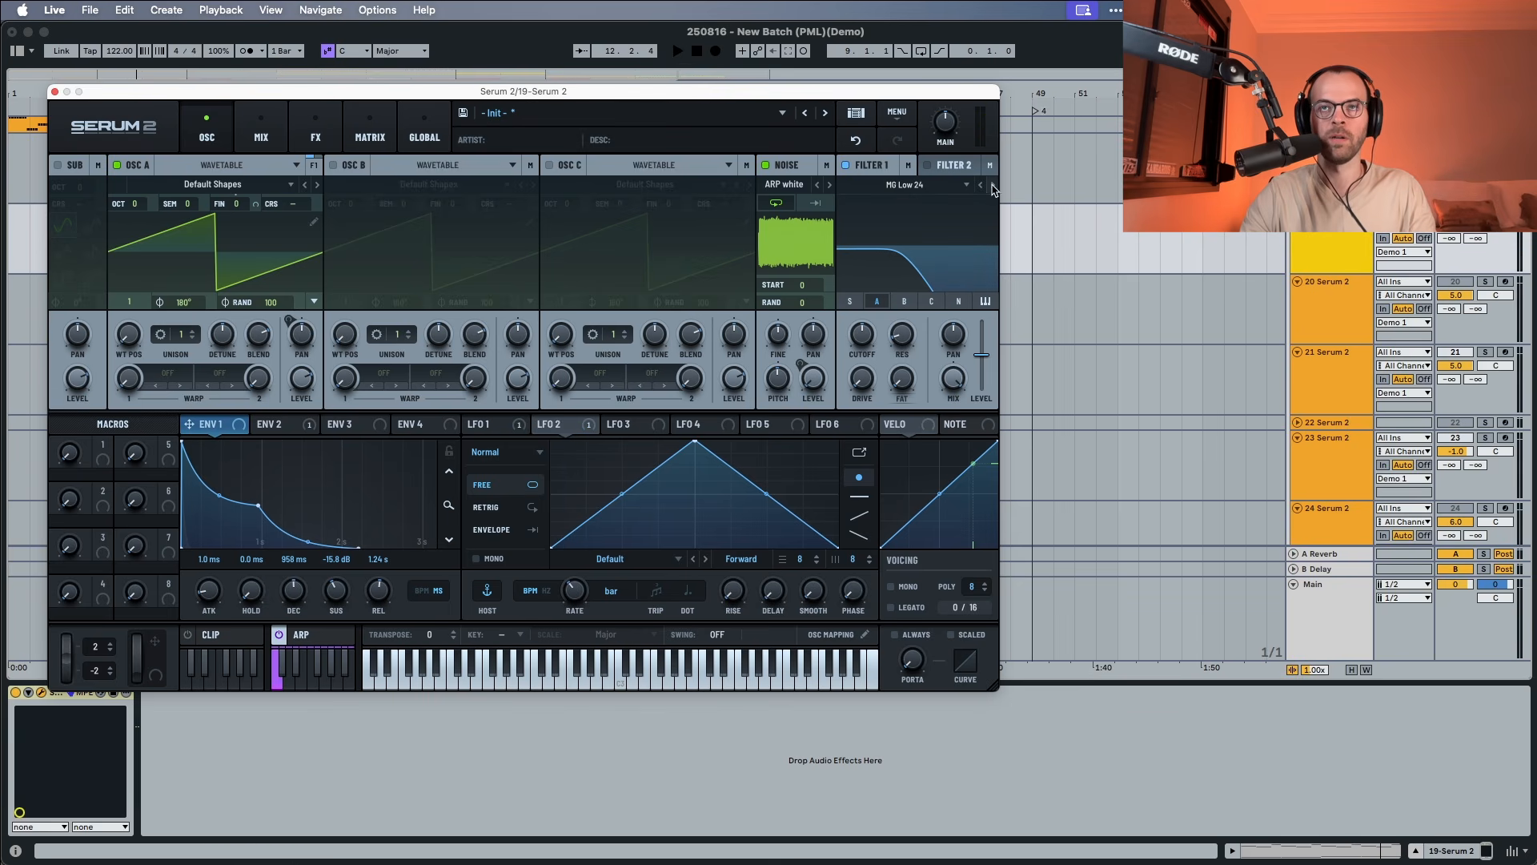
key("space")
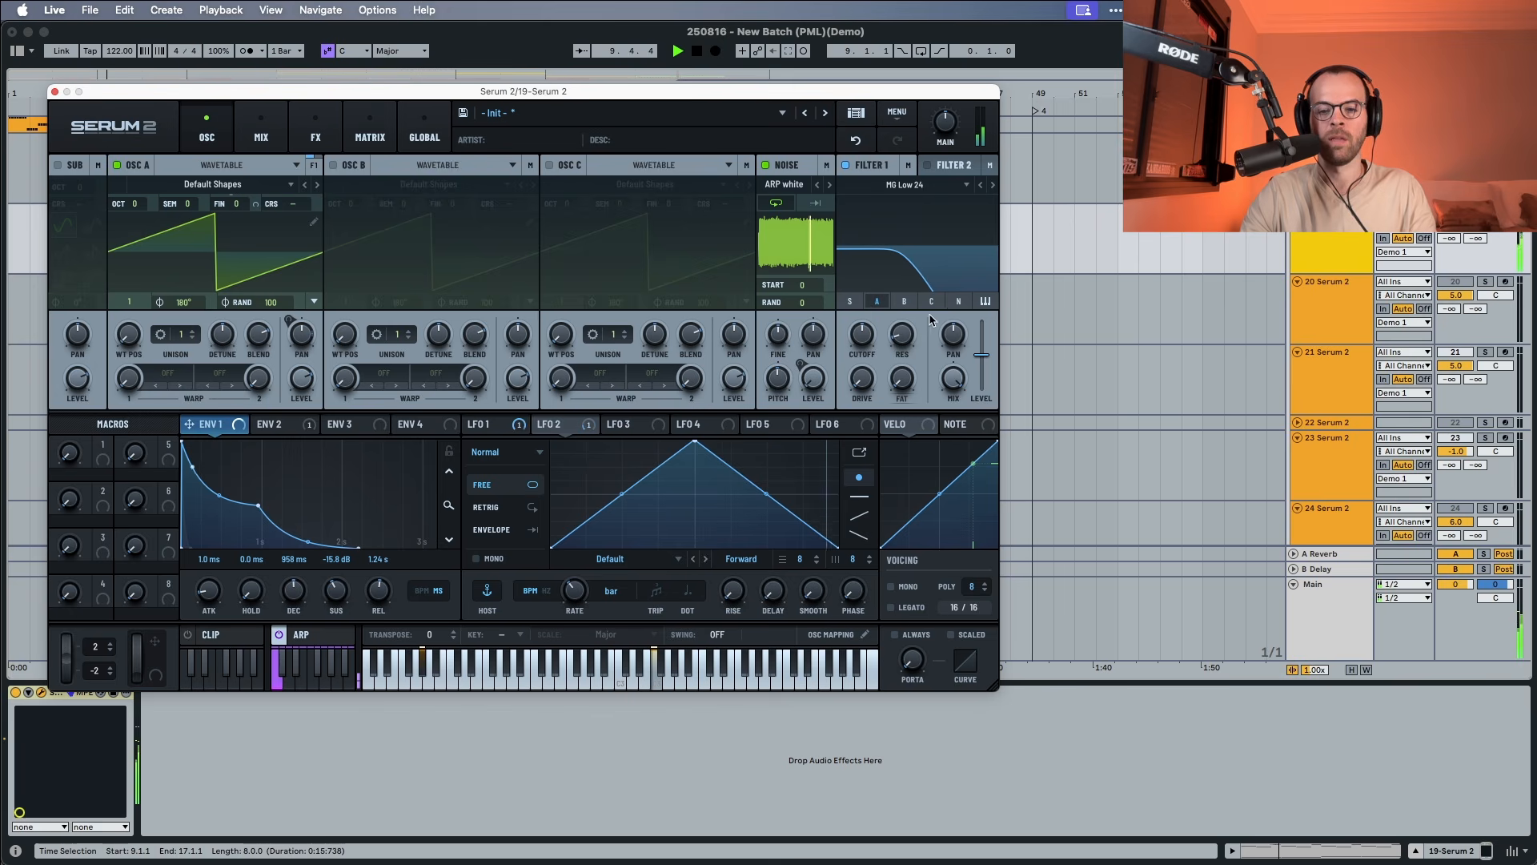
key("space")
left_click_drag(862, 340, 870, 307)
key("space")
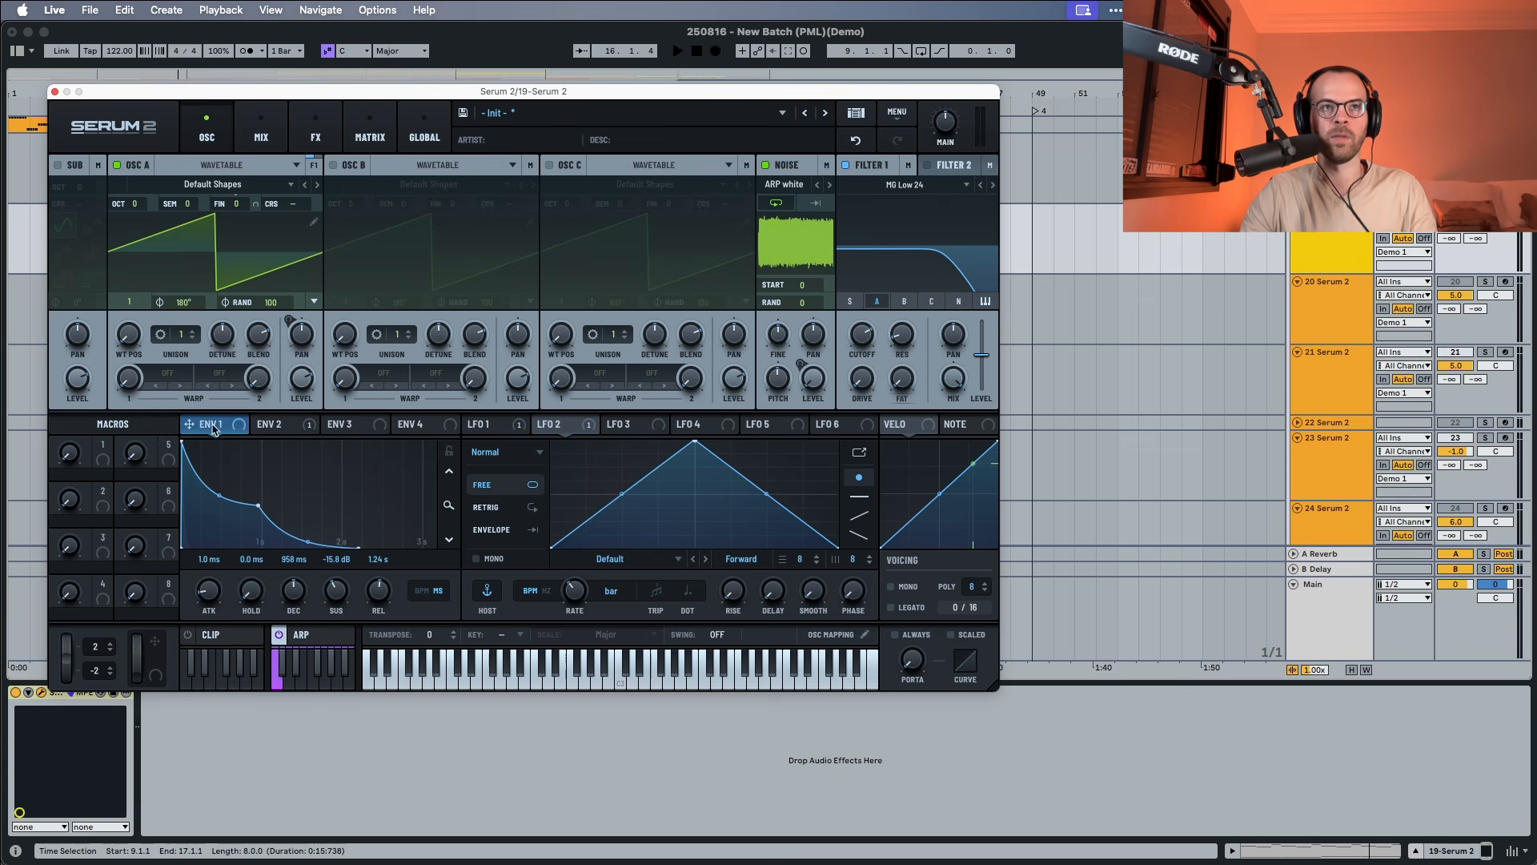
Assign envelope 1 as a modulation source for filter 1's cutoff and audition the result
left_click_drag(213, 430, 856, 308)
key("space")
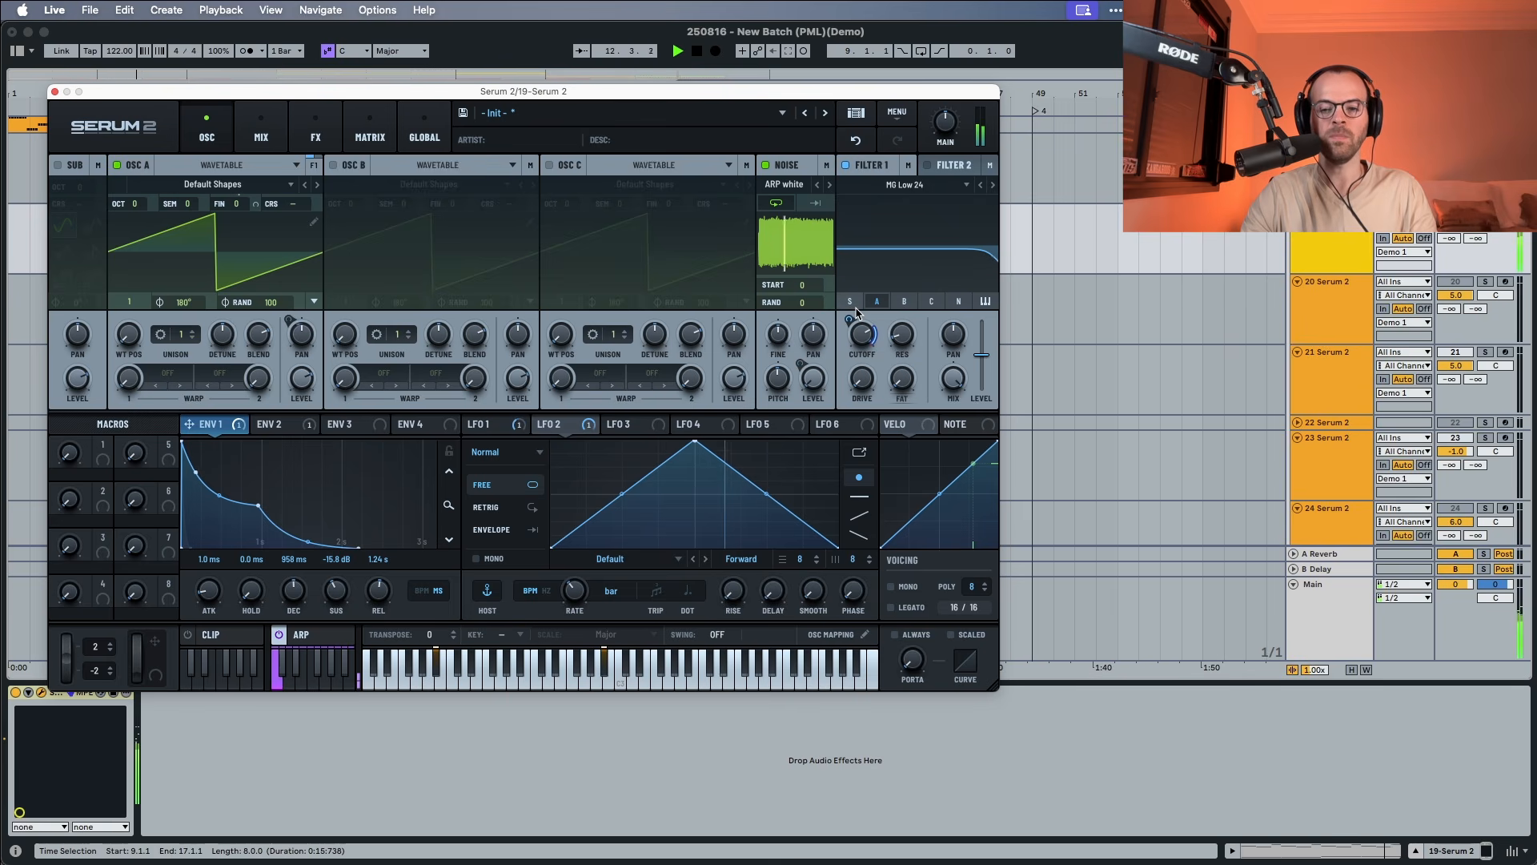
key("space")
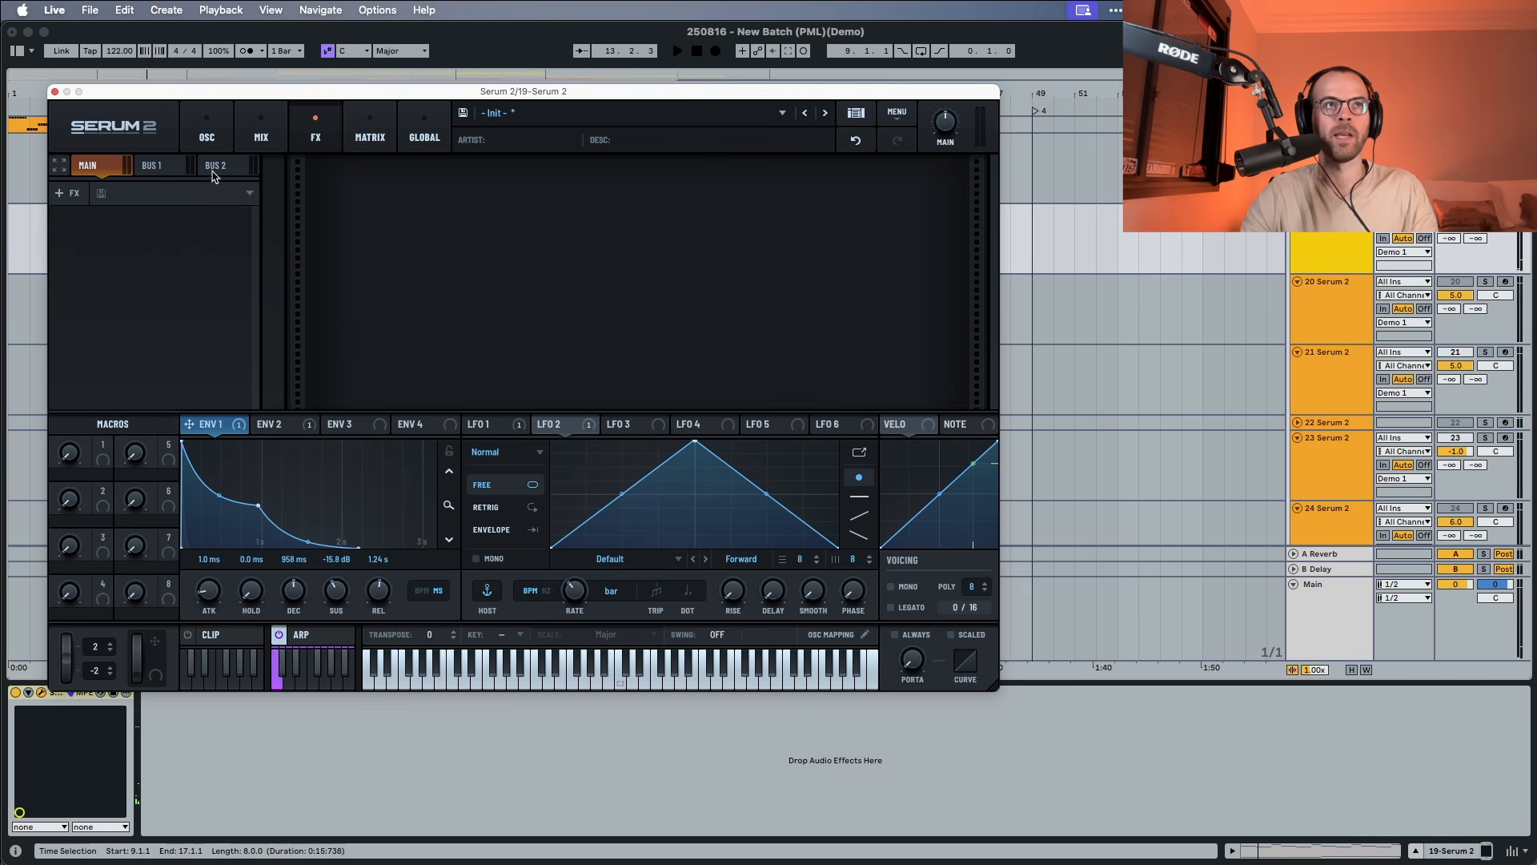
Add a Tube distortion effect to the main effects chain and raise its drive during playback
left_click(66, 193)
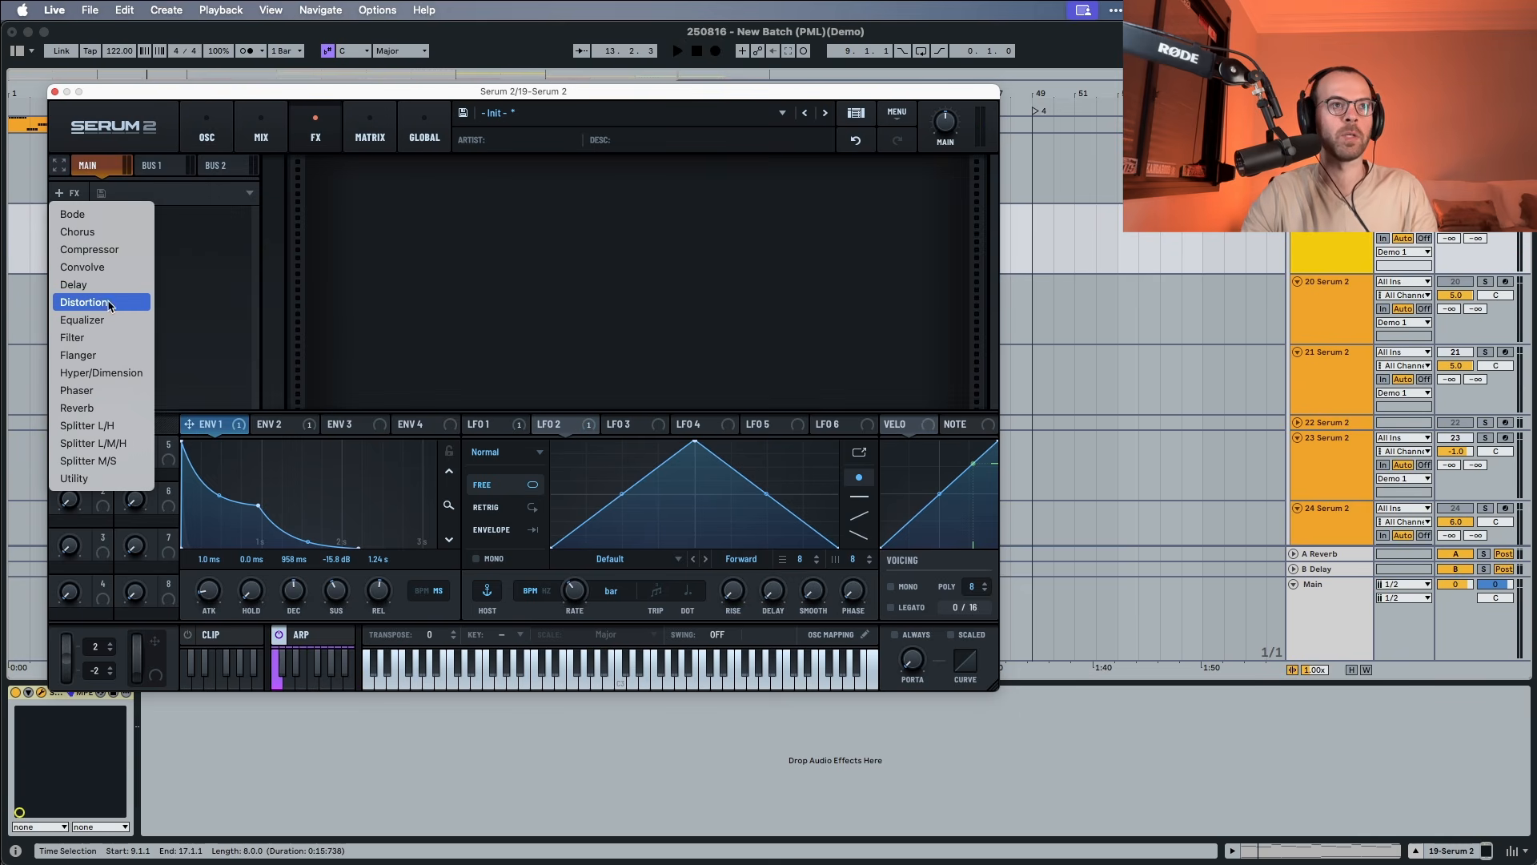
key("space")
left_click(84, 302)
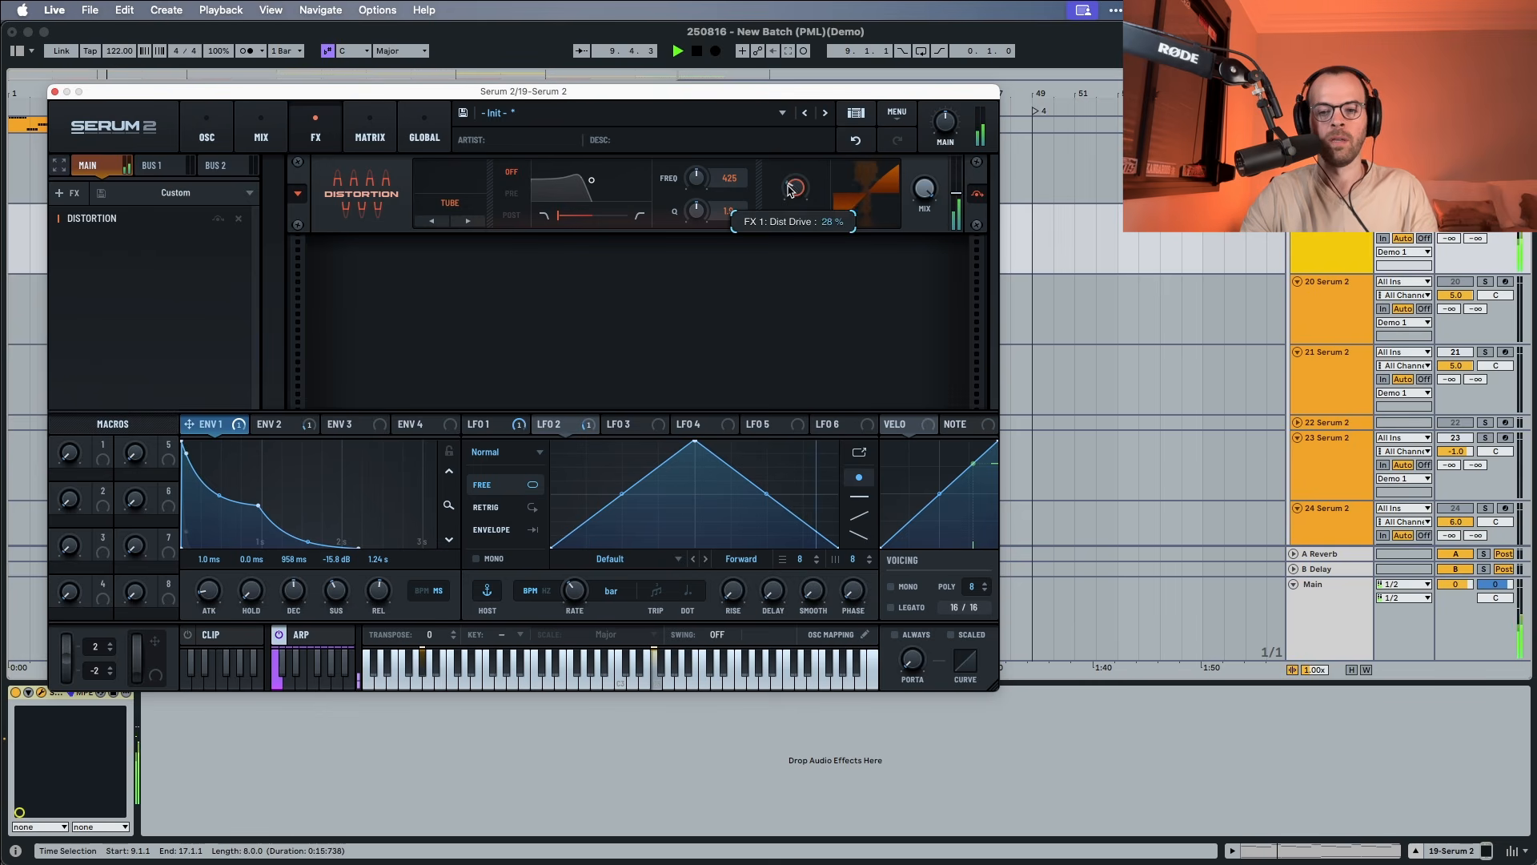
left_click_drag(791, 188, 805, 87)
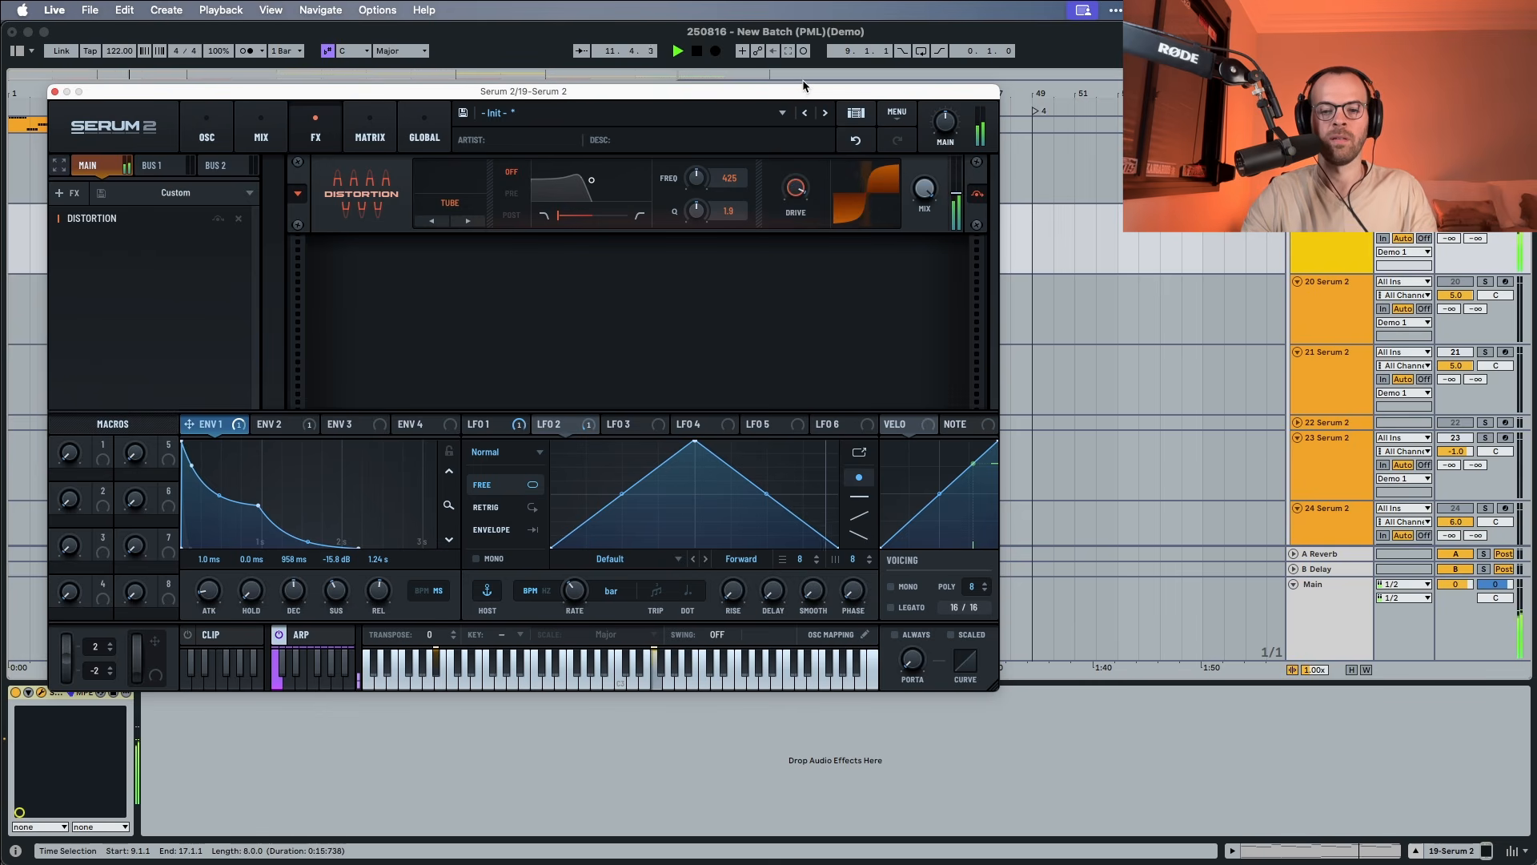
key("space")
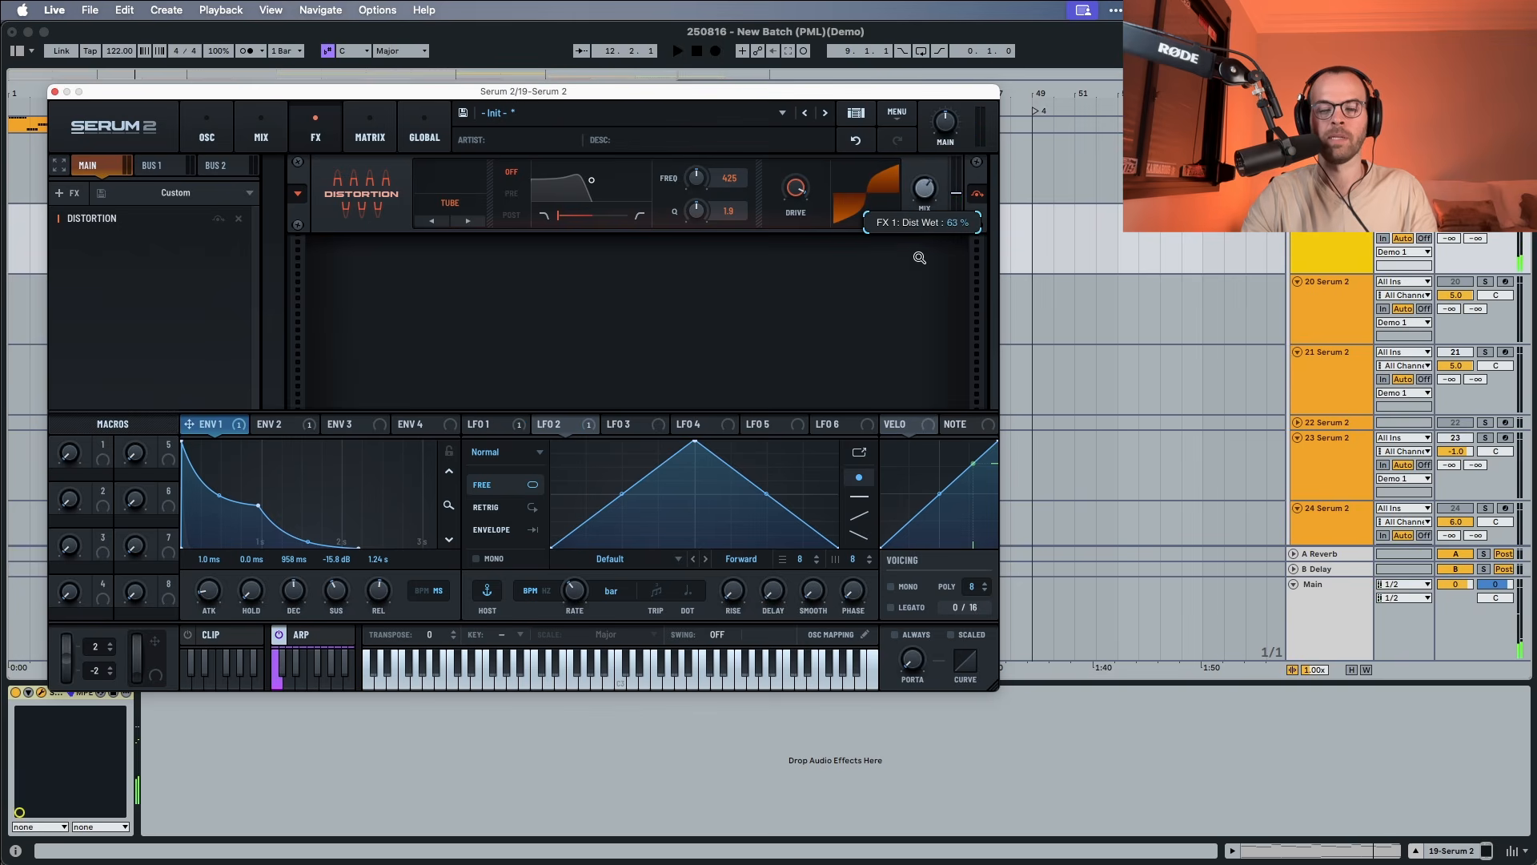
Lower the distortion's wet mix while auditioning the patch
key("space")
left_click_drag(920, 257, 914, 317)
key("space")
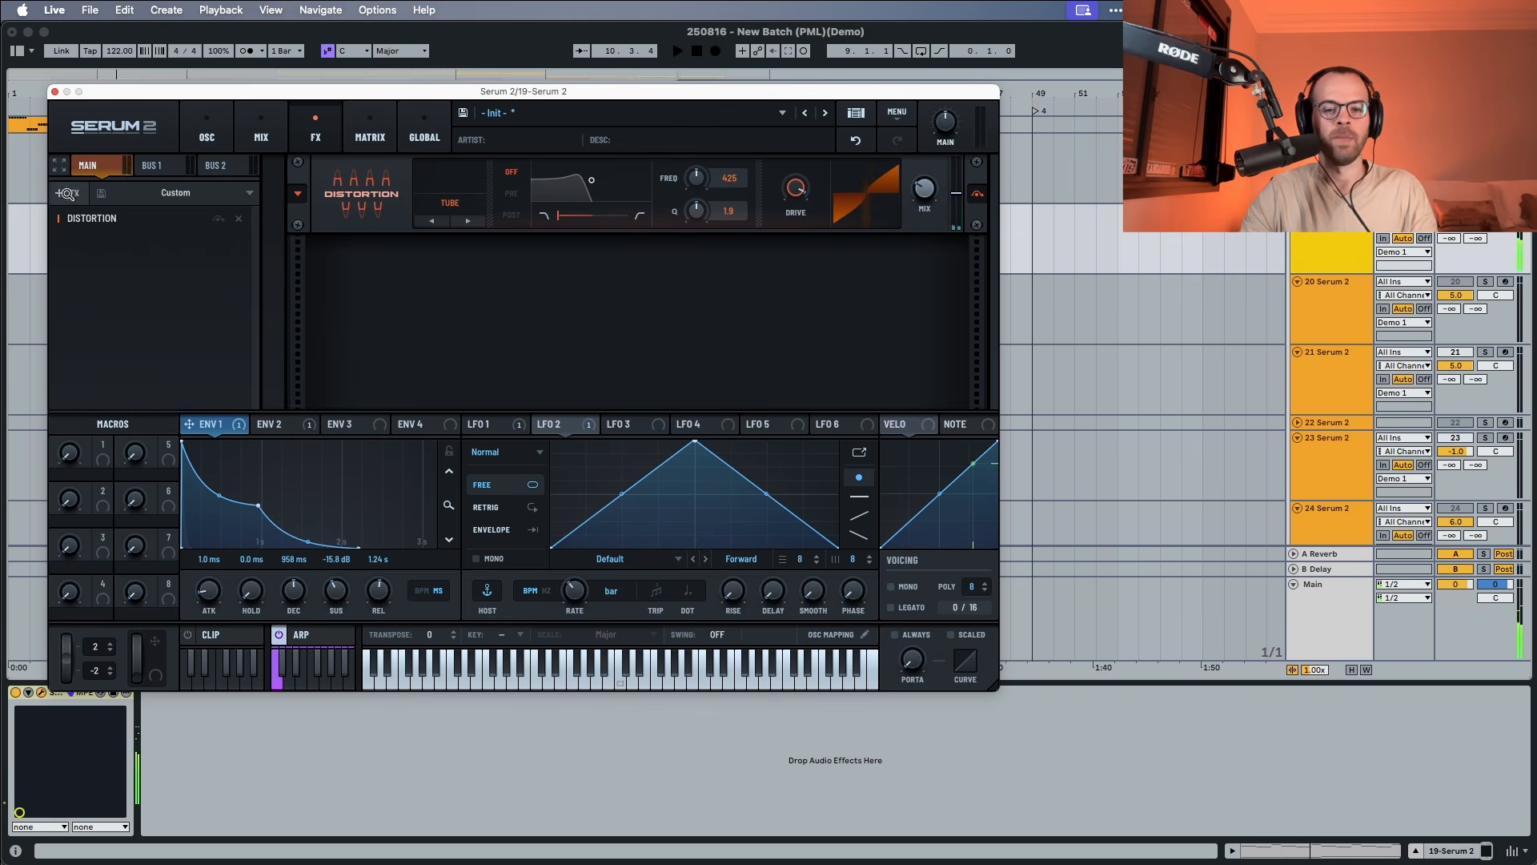
Add a delay effect after the distortion and set it to Ping-Pong mode
left_click(64, 193)
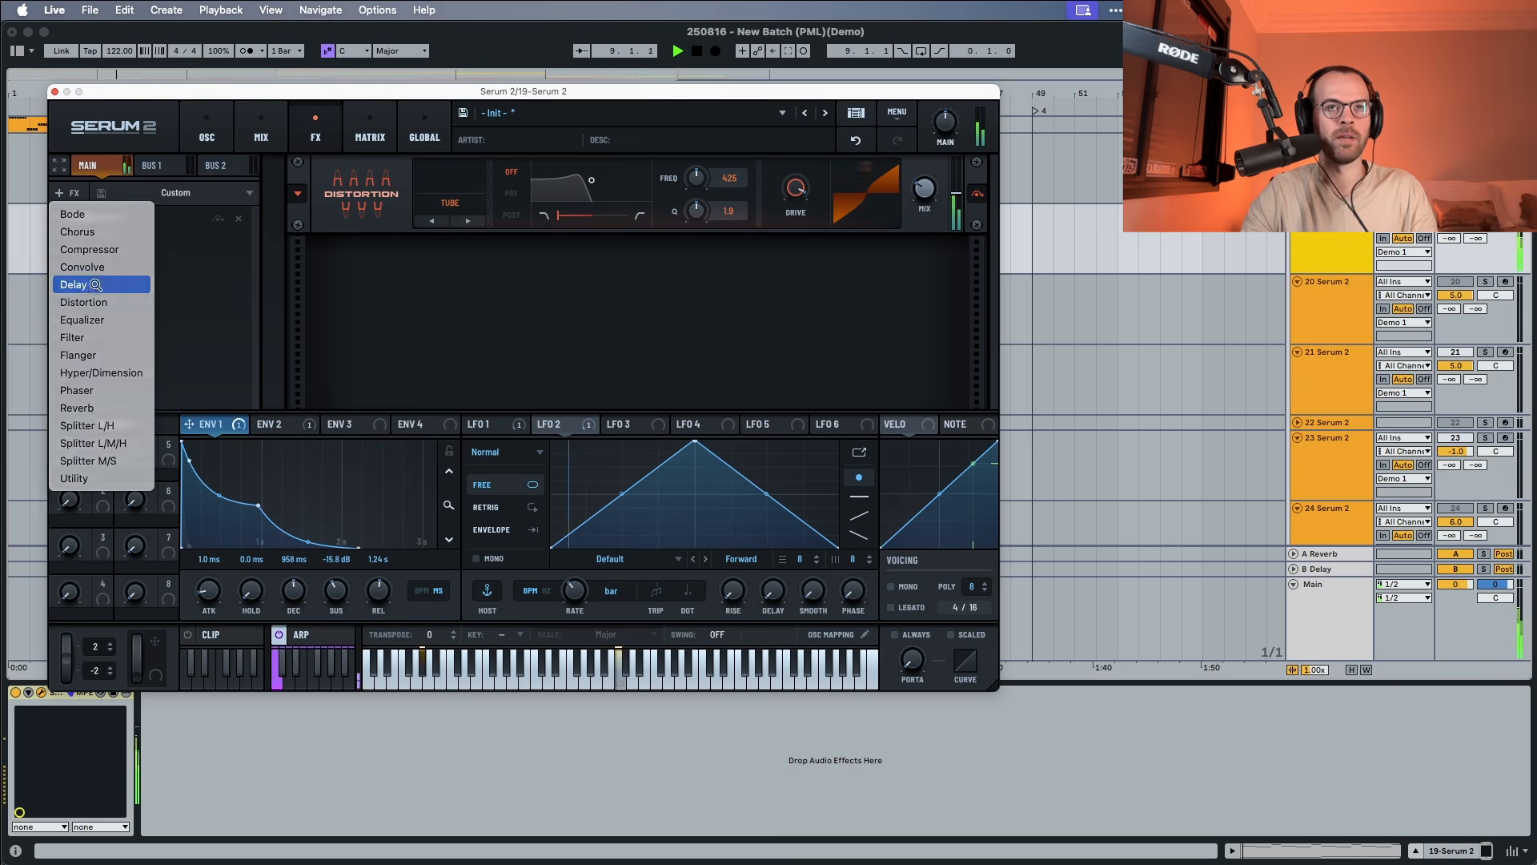
left_click(73, 284)
key("space")
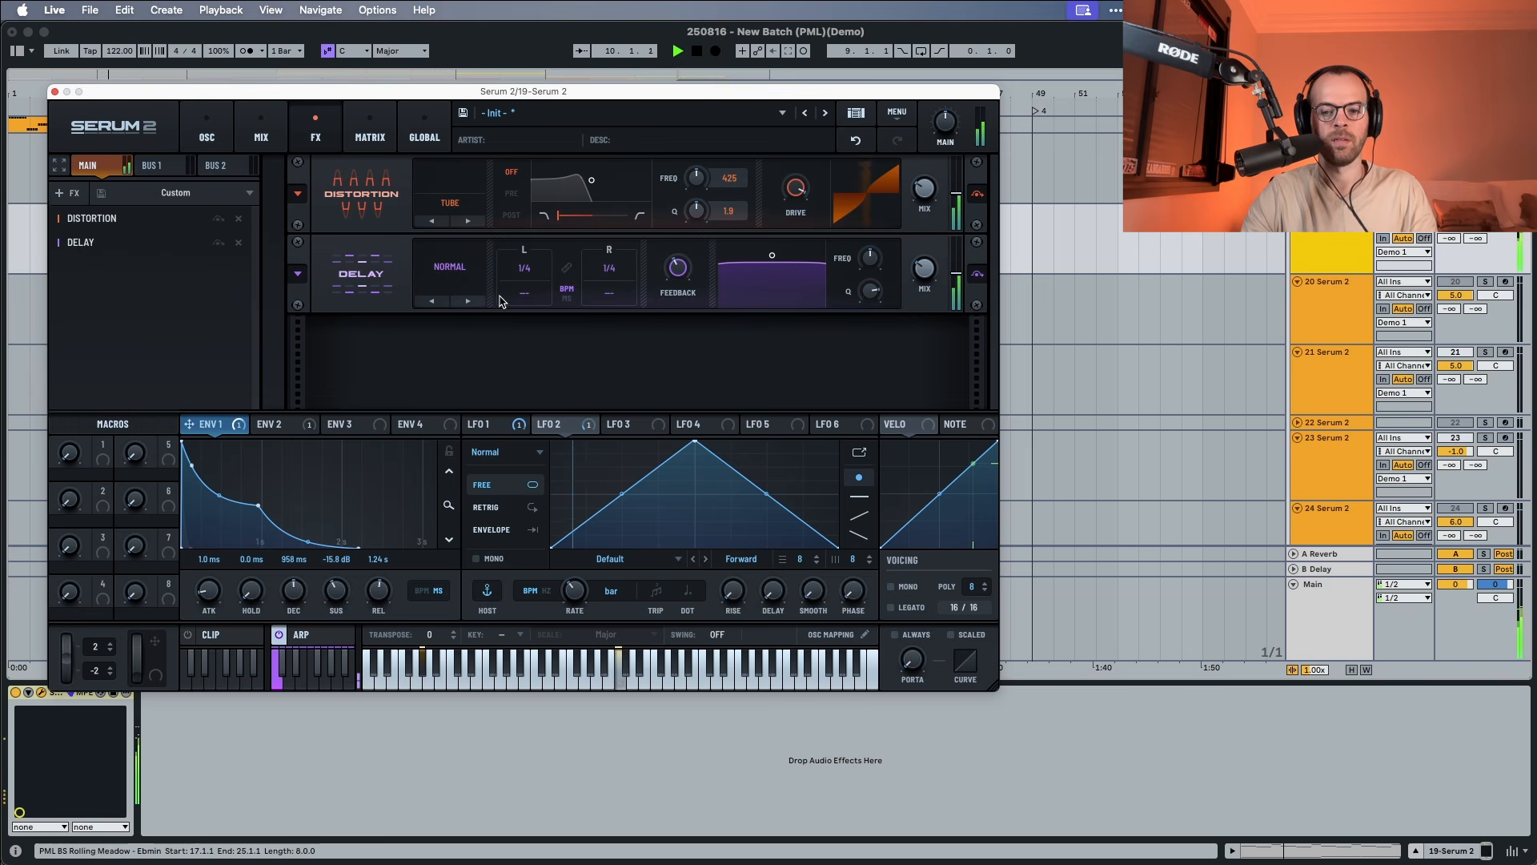
key("space")
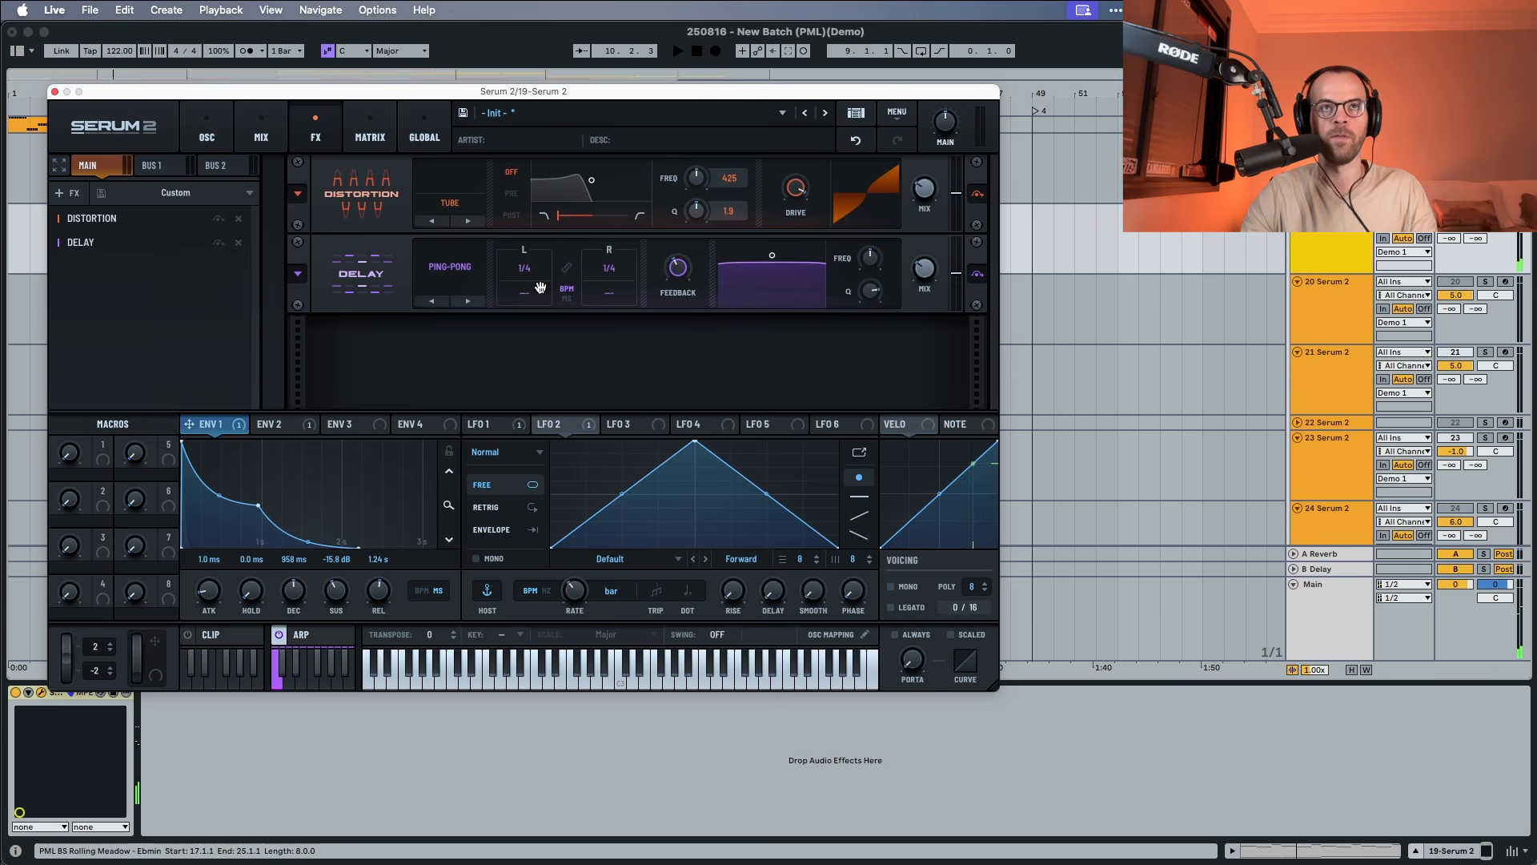
key("space")
Raise the delay's feedback slightly above 41% while listening to the patch
mouse_move(682, 261)
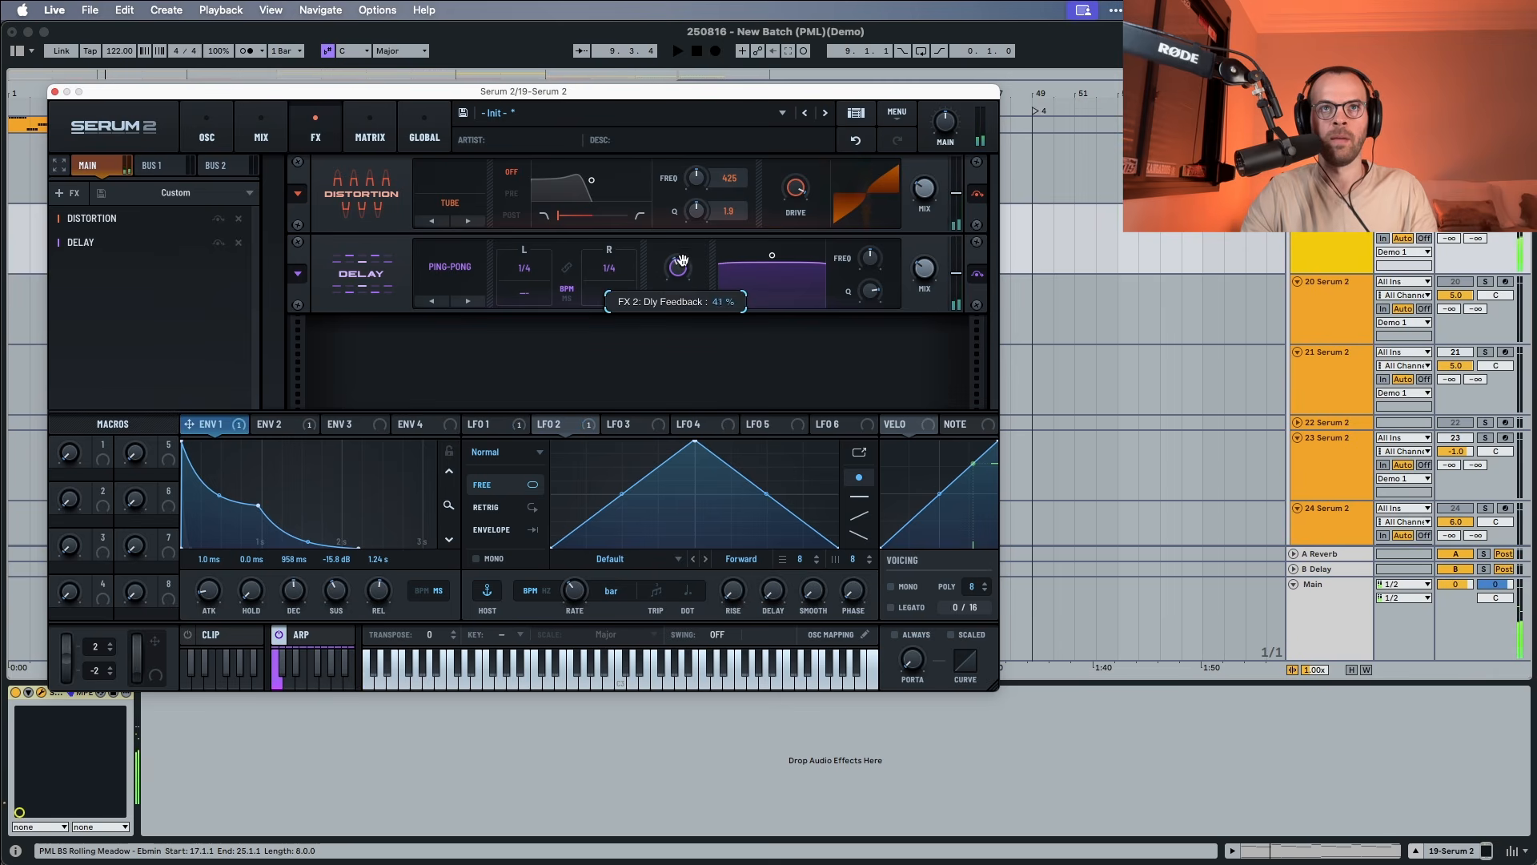
key("space")
left_click_drag(685, 249, 687, 229)
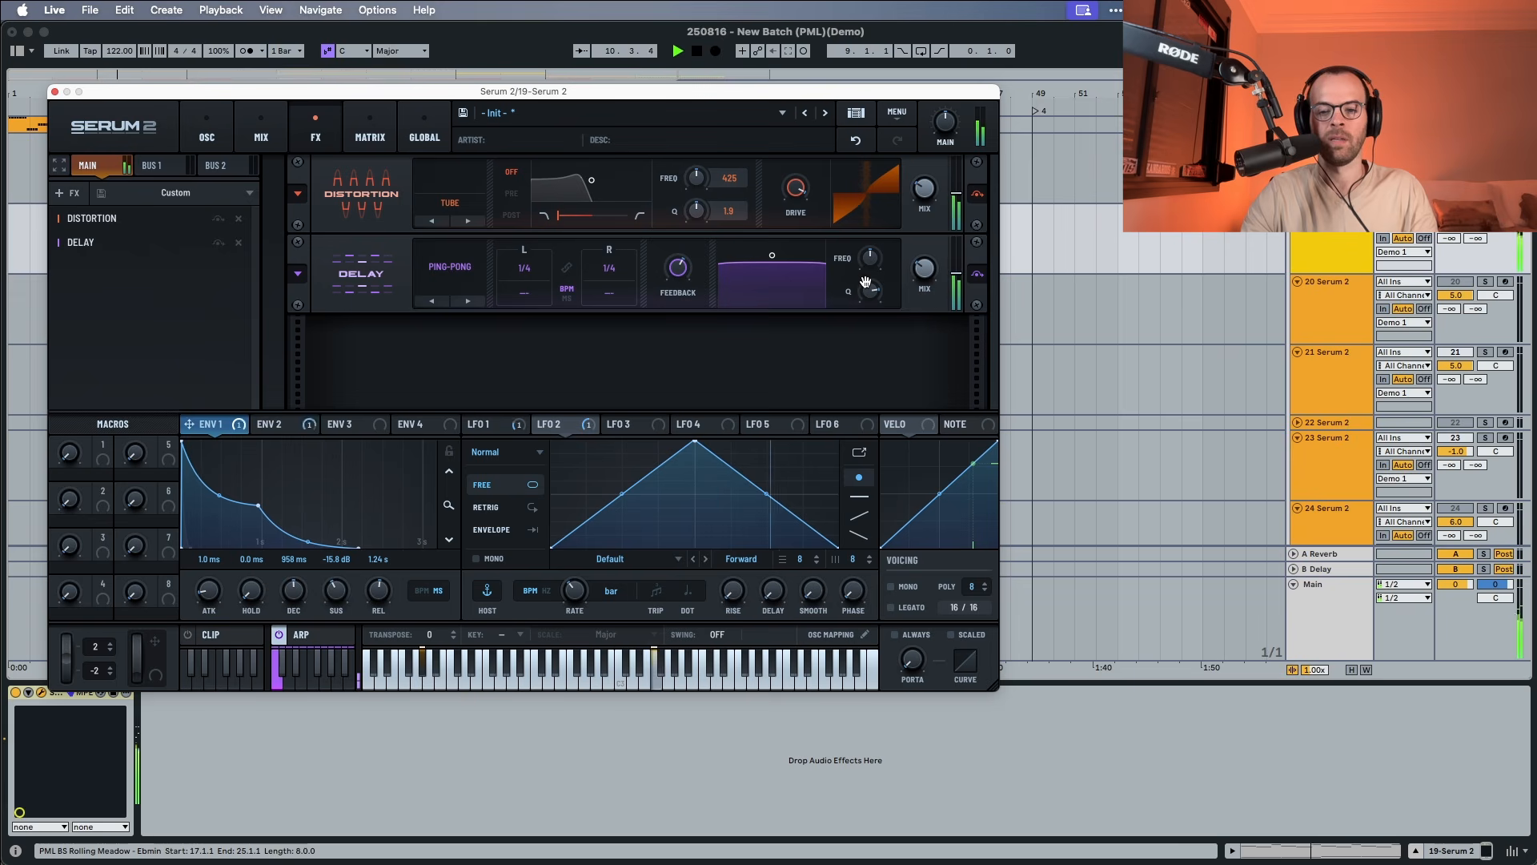
Set the delay filter to about 922 Hz with a bandwidth of 3.2, and the delay's wet mix to about 38%
key("space")
mouse_move(867, 258)
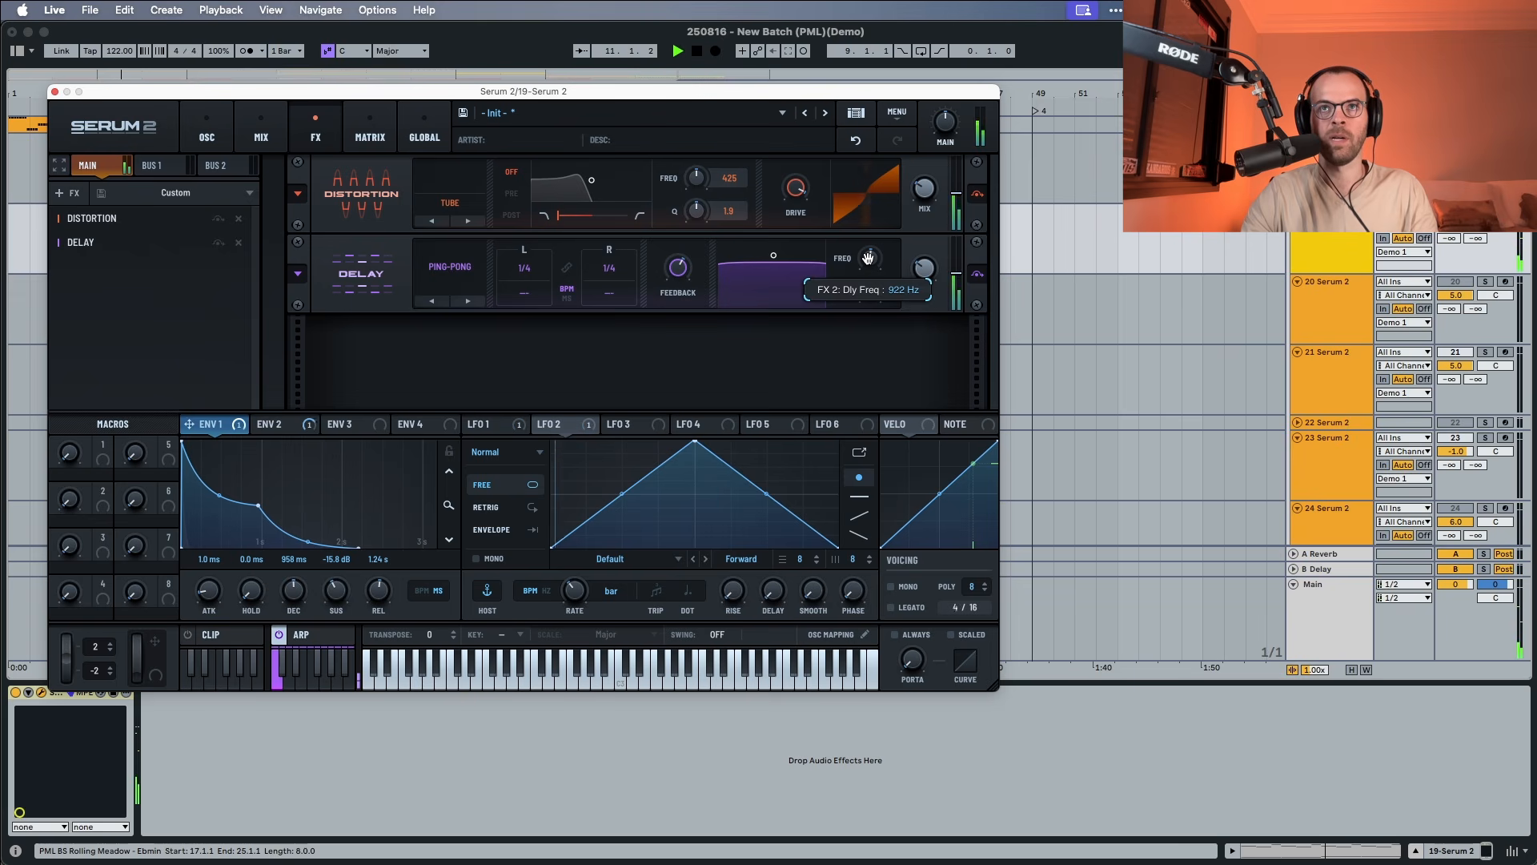
left_click_drag(870, 290, 868, 366)
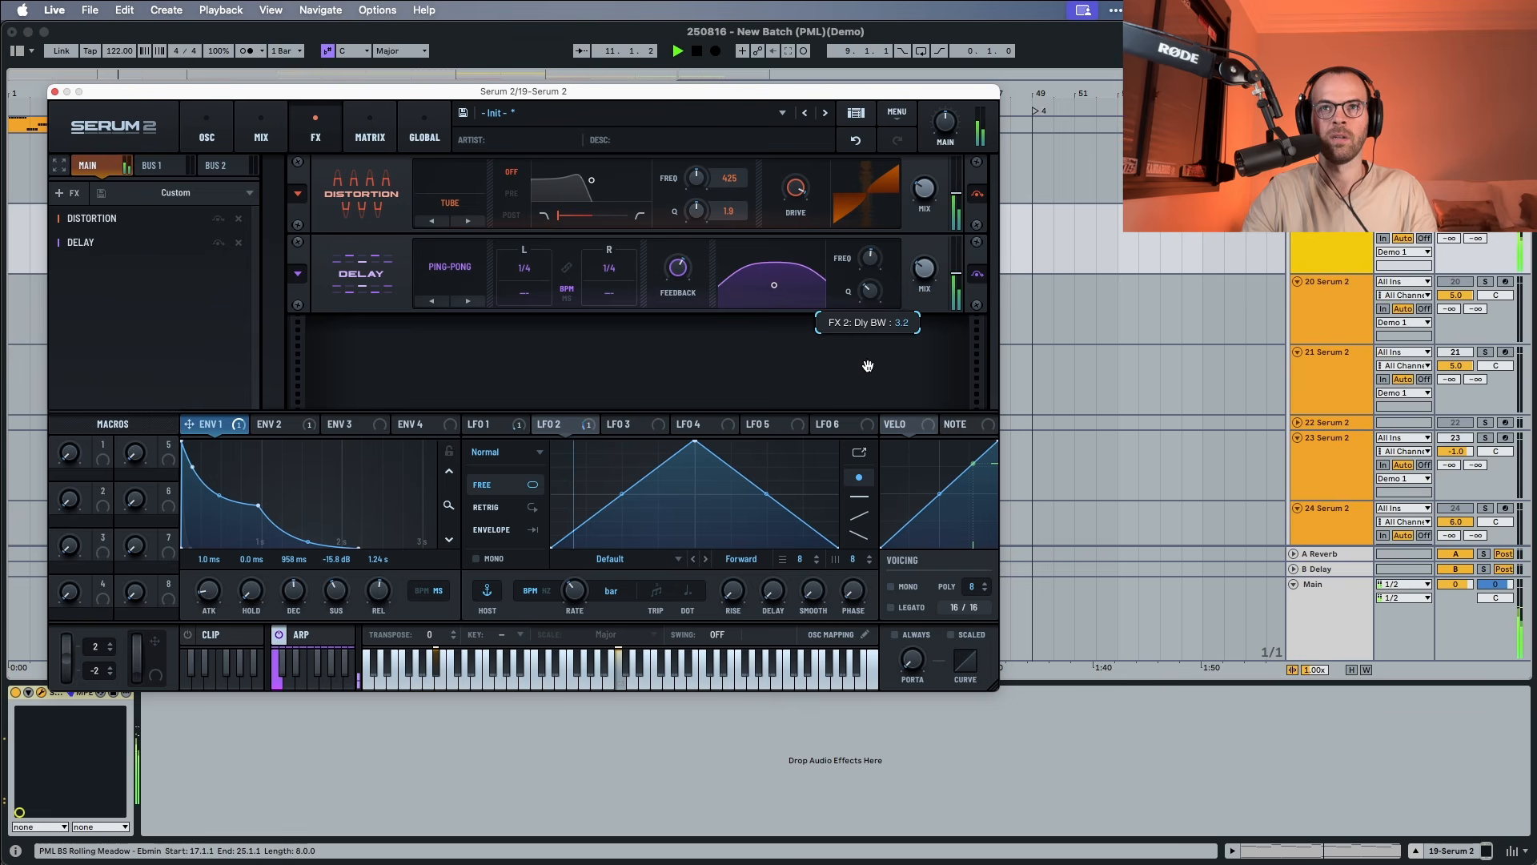
mouse_move(933, 261)
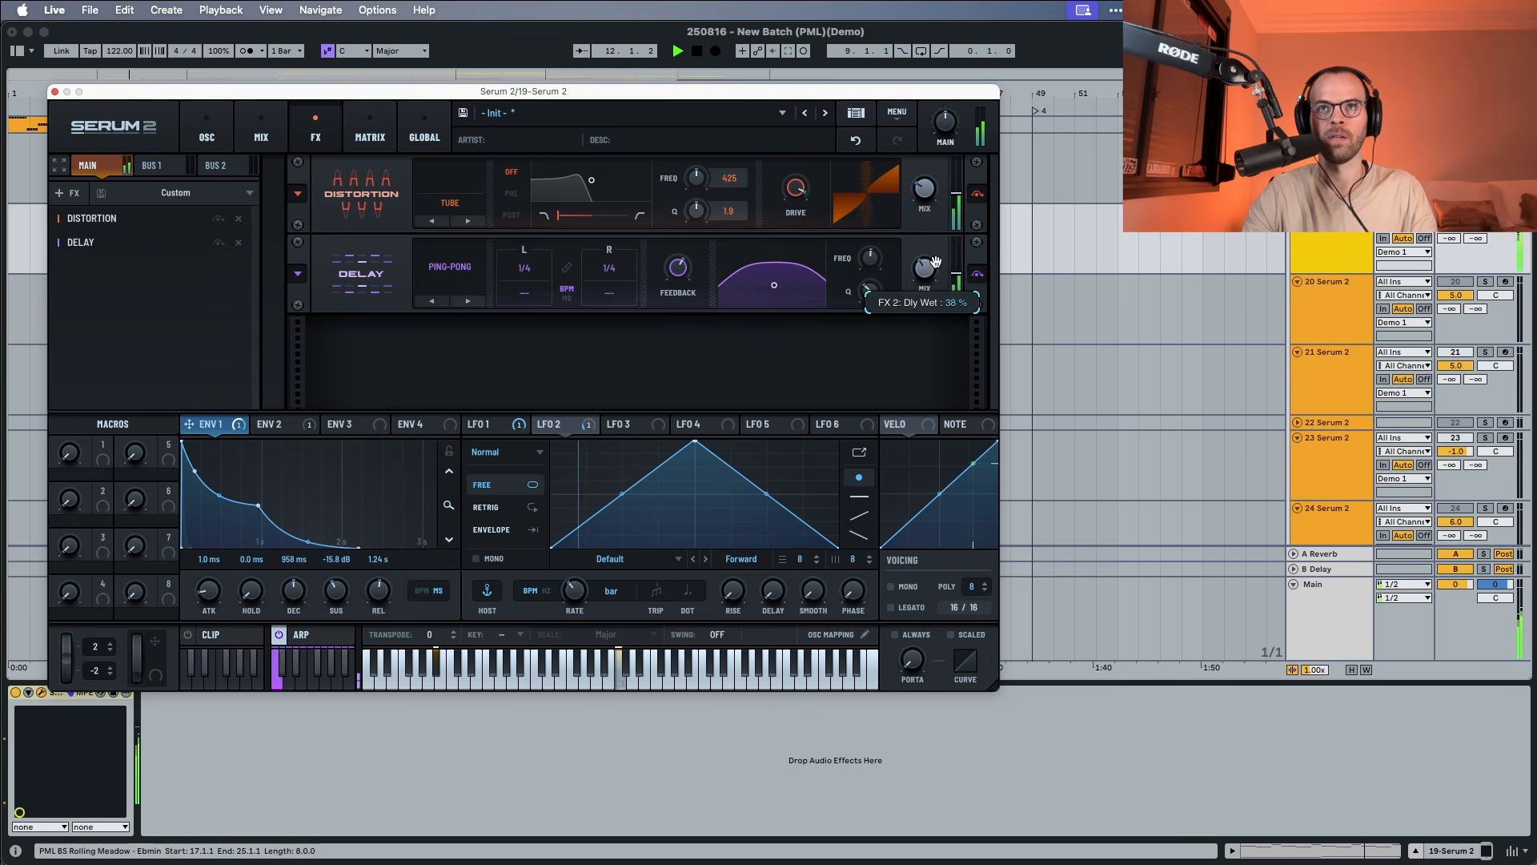
Add a reverb effect after the delay and set its type to Hall
left_click(67, 195)
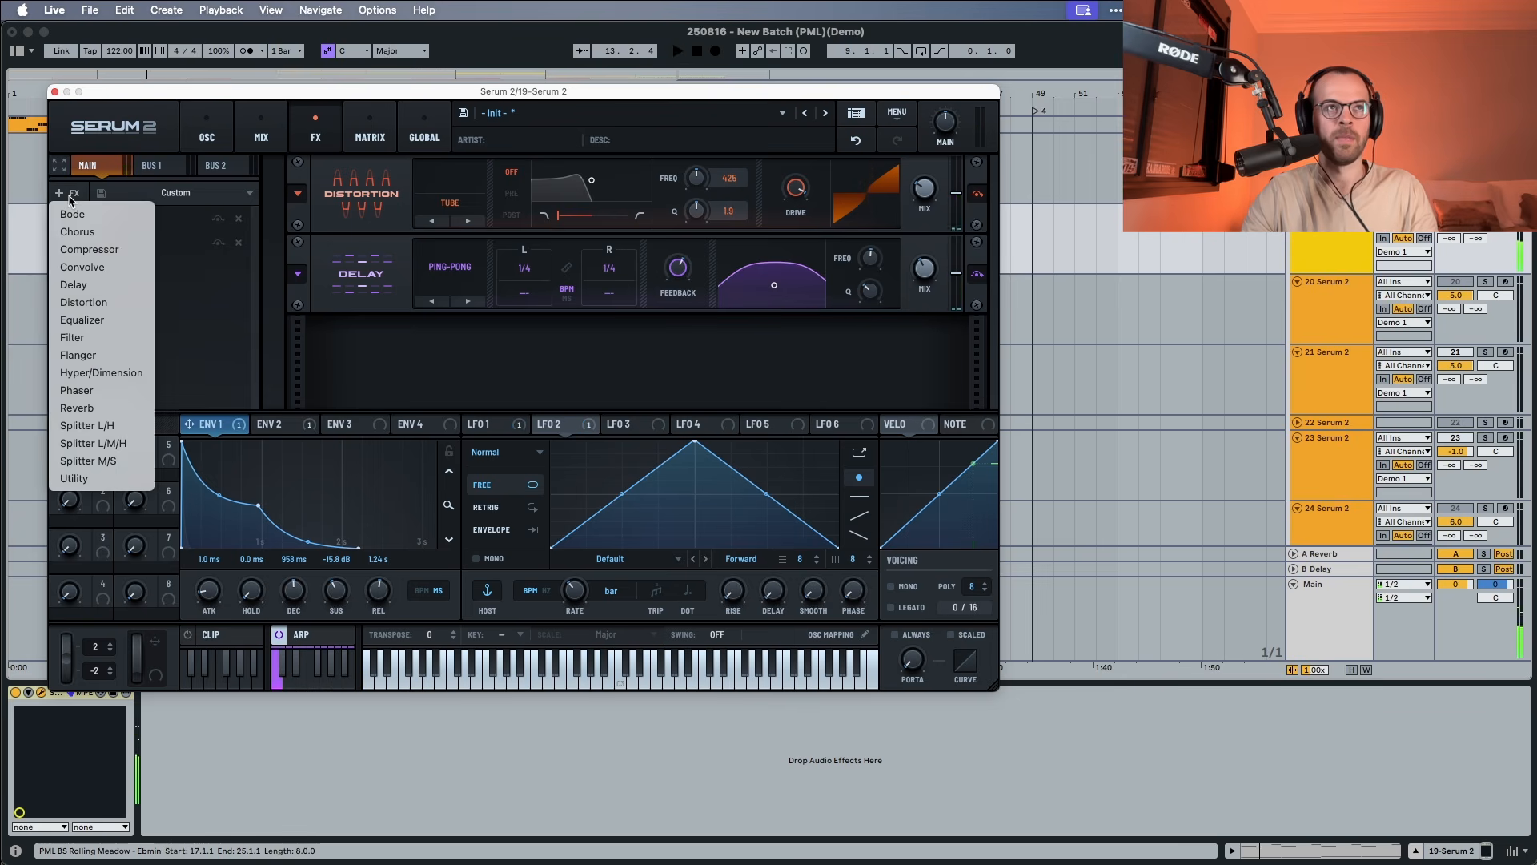
left_click(94, 408)
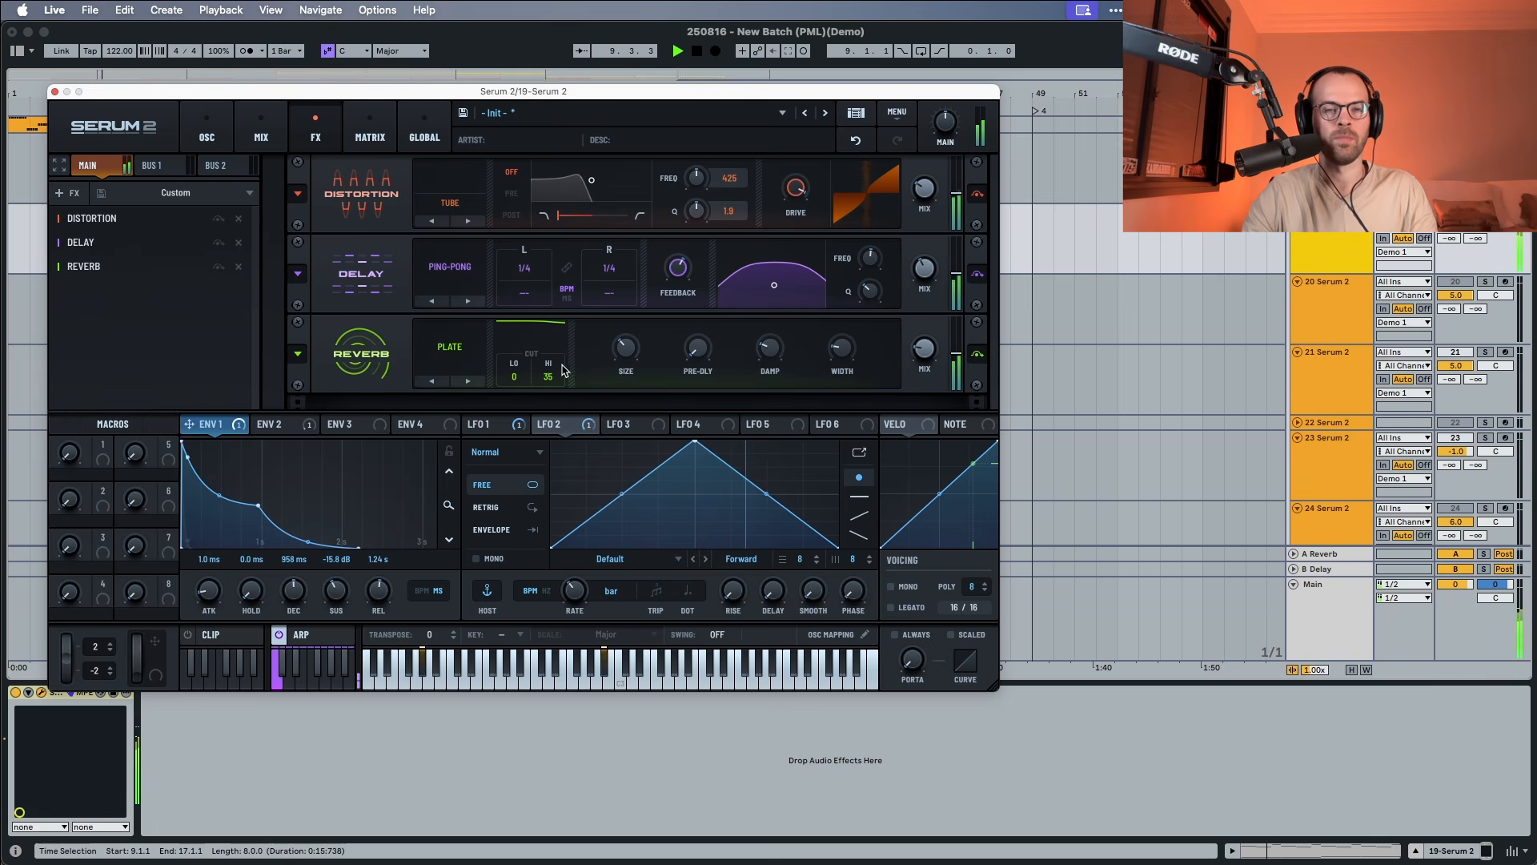
left_click(470, 381)
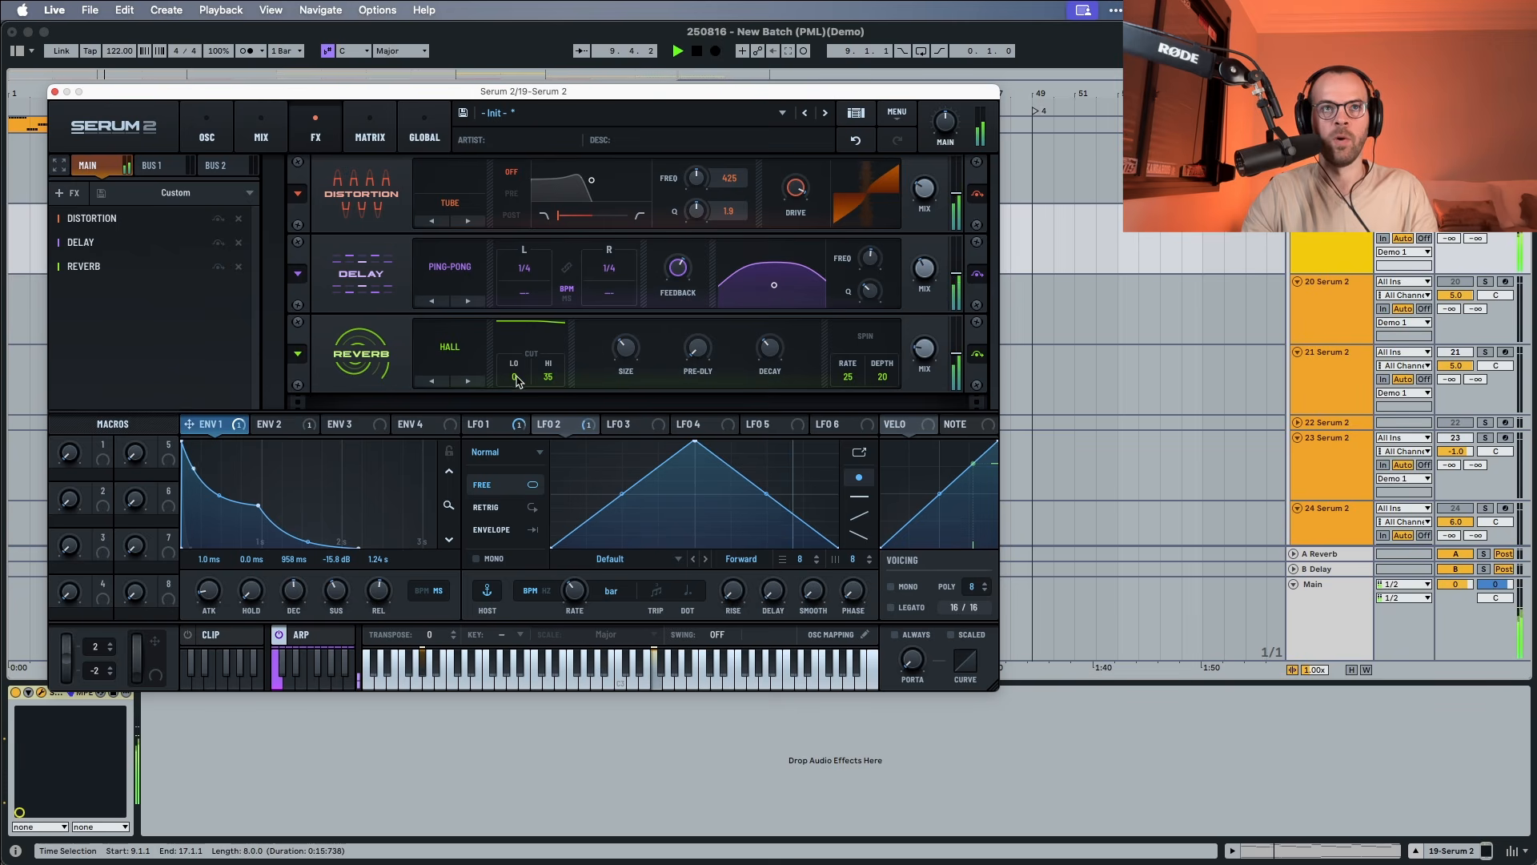
Set the reverb's low cut to 37, lengthen its decay and check its mix during playback
left_click_drag(514, 378, 523, 309)
key("space")
left_click_drag(770, 350, 773, 346)
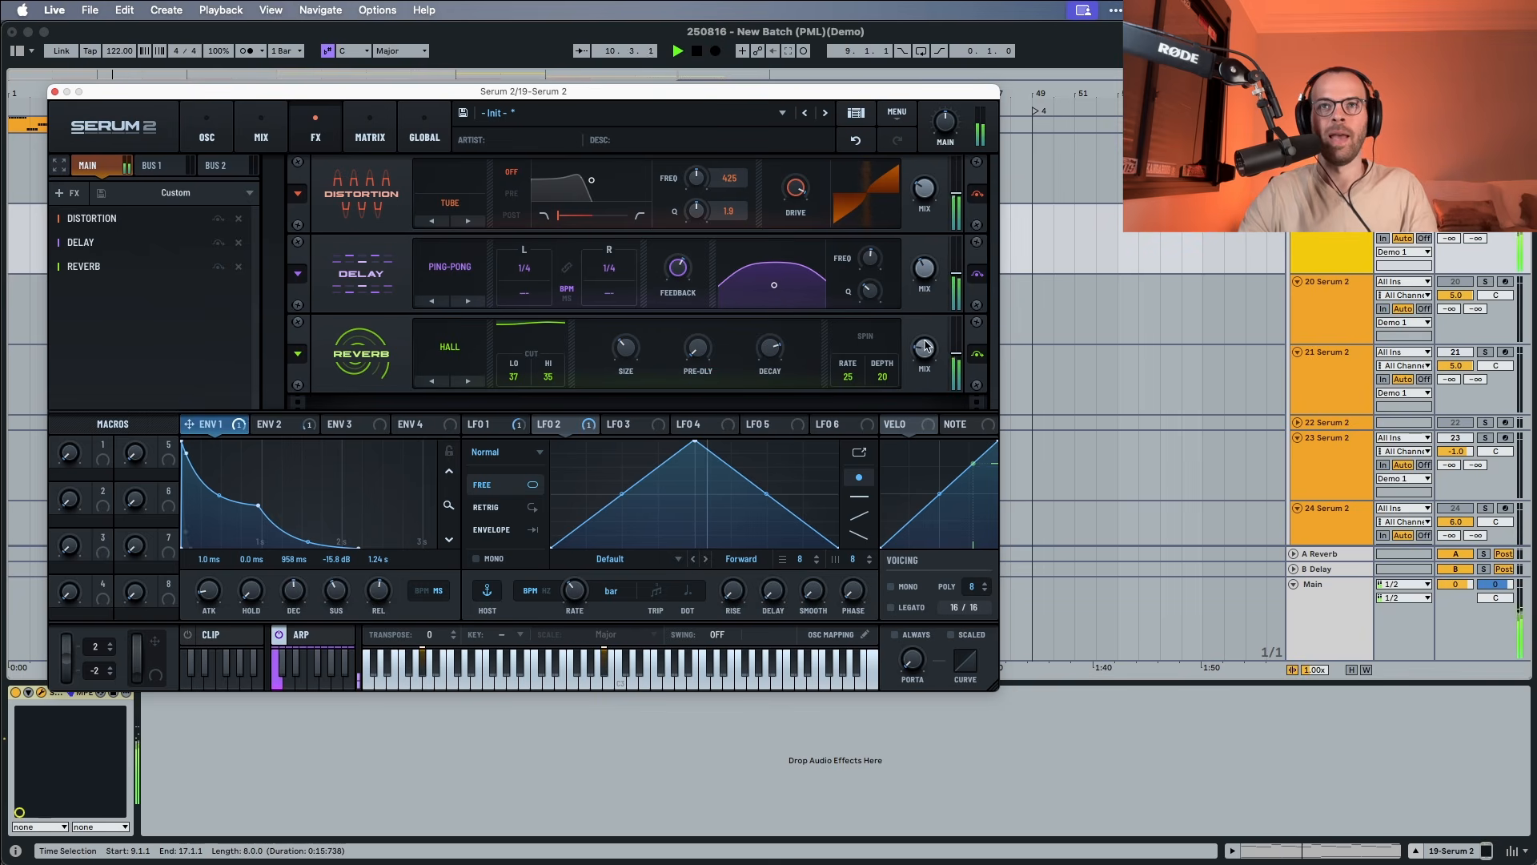
mouse_move(926, 337)
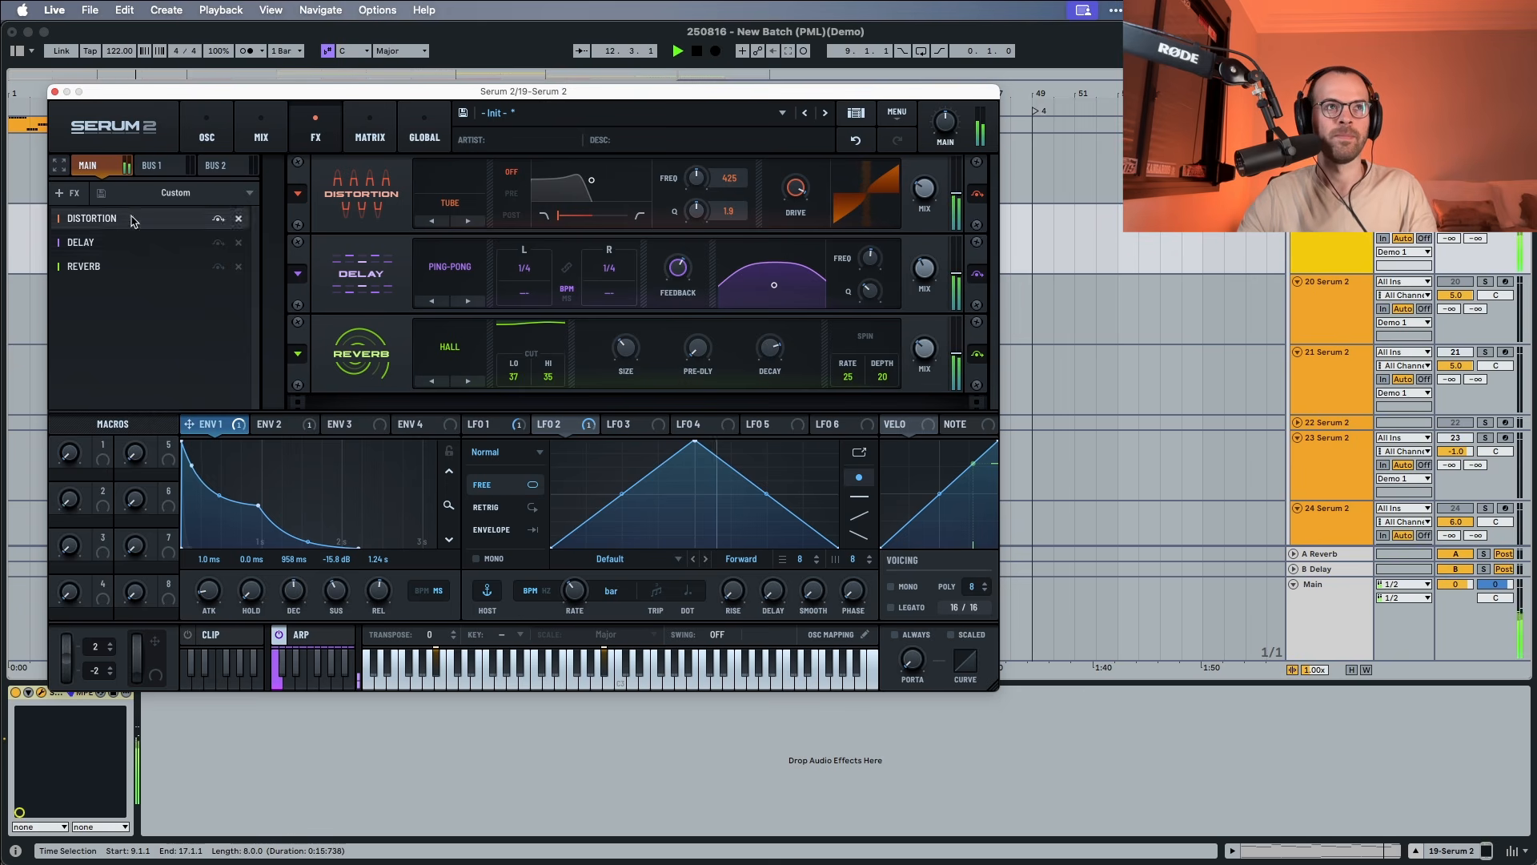
Add a compressor at the end of the effects chain and set its threshold to about -11.9 dB
left_click(66, 193)
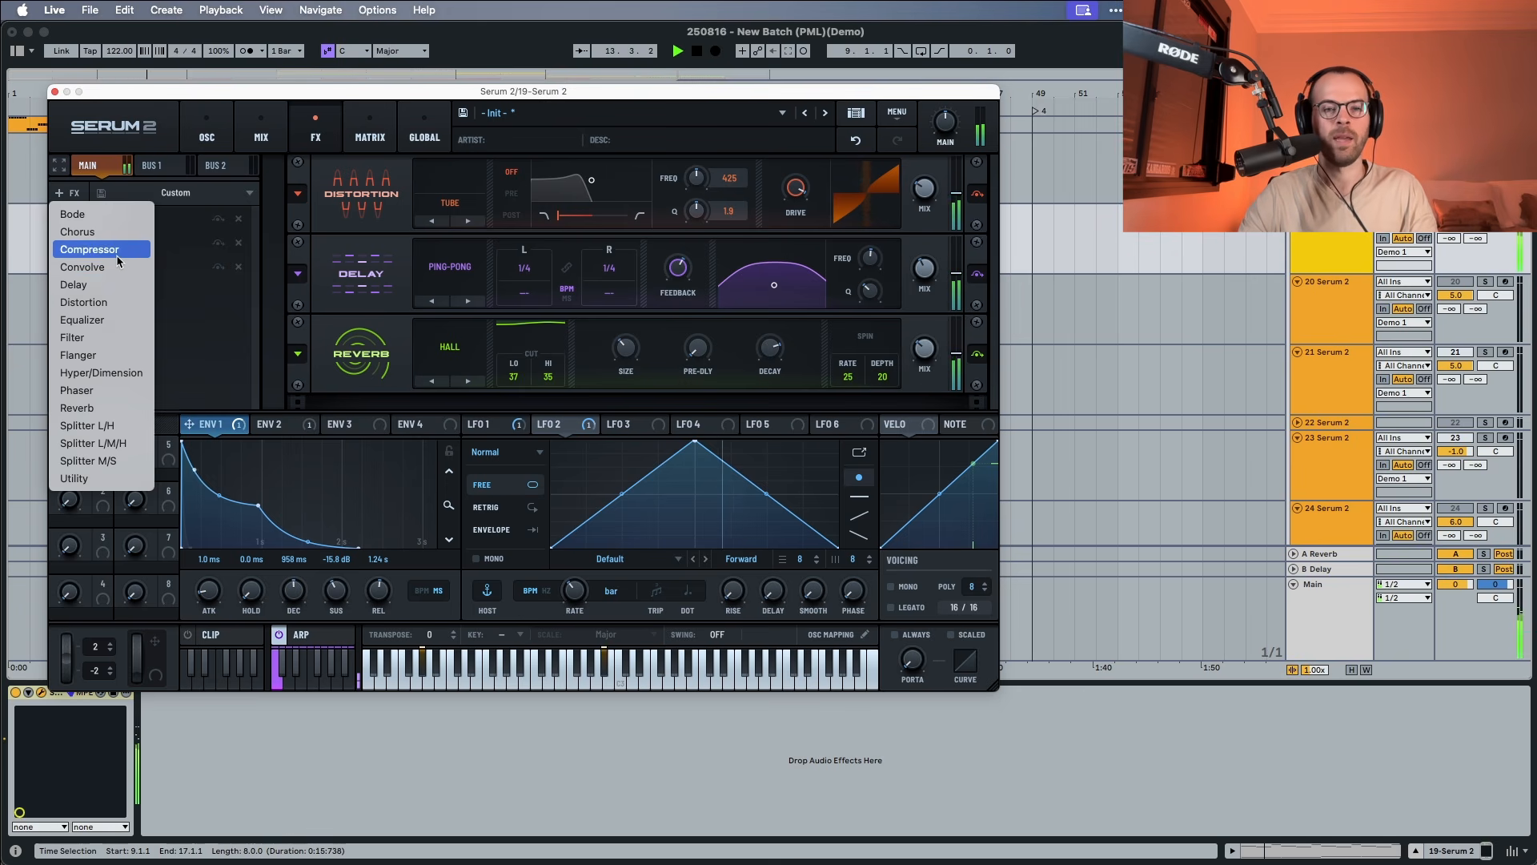
left_click(90, 249)
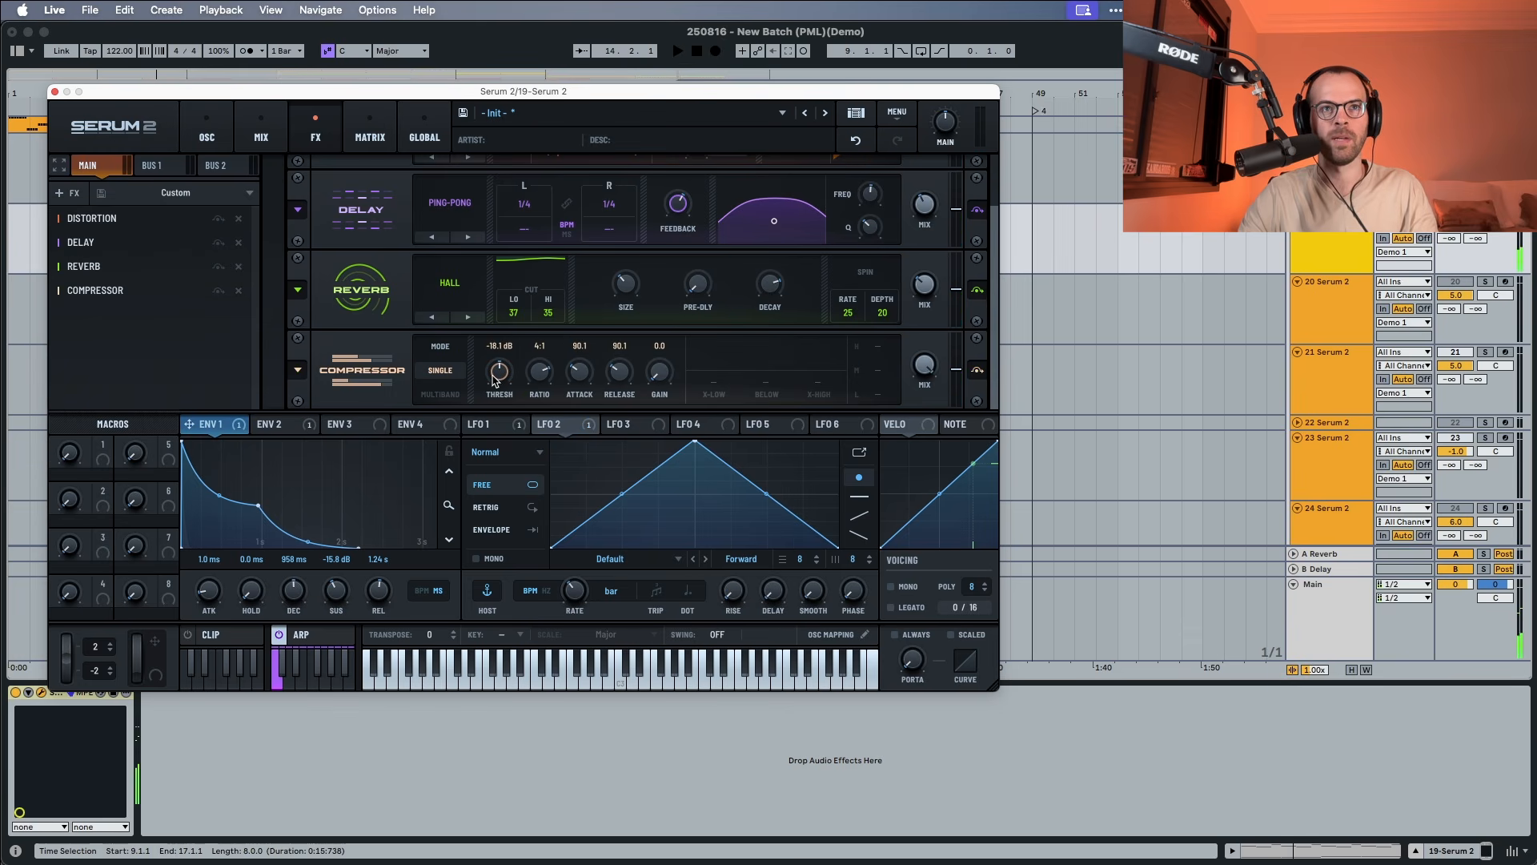
left_click_drag(497, 368, 492, 398)
key("space")
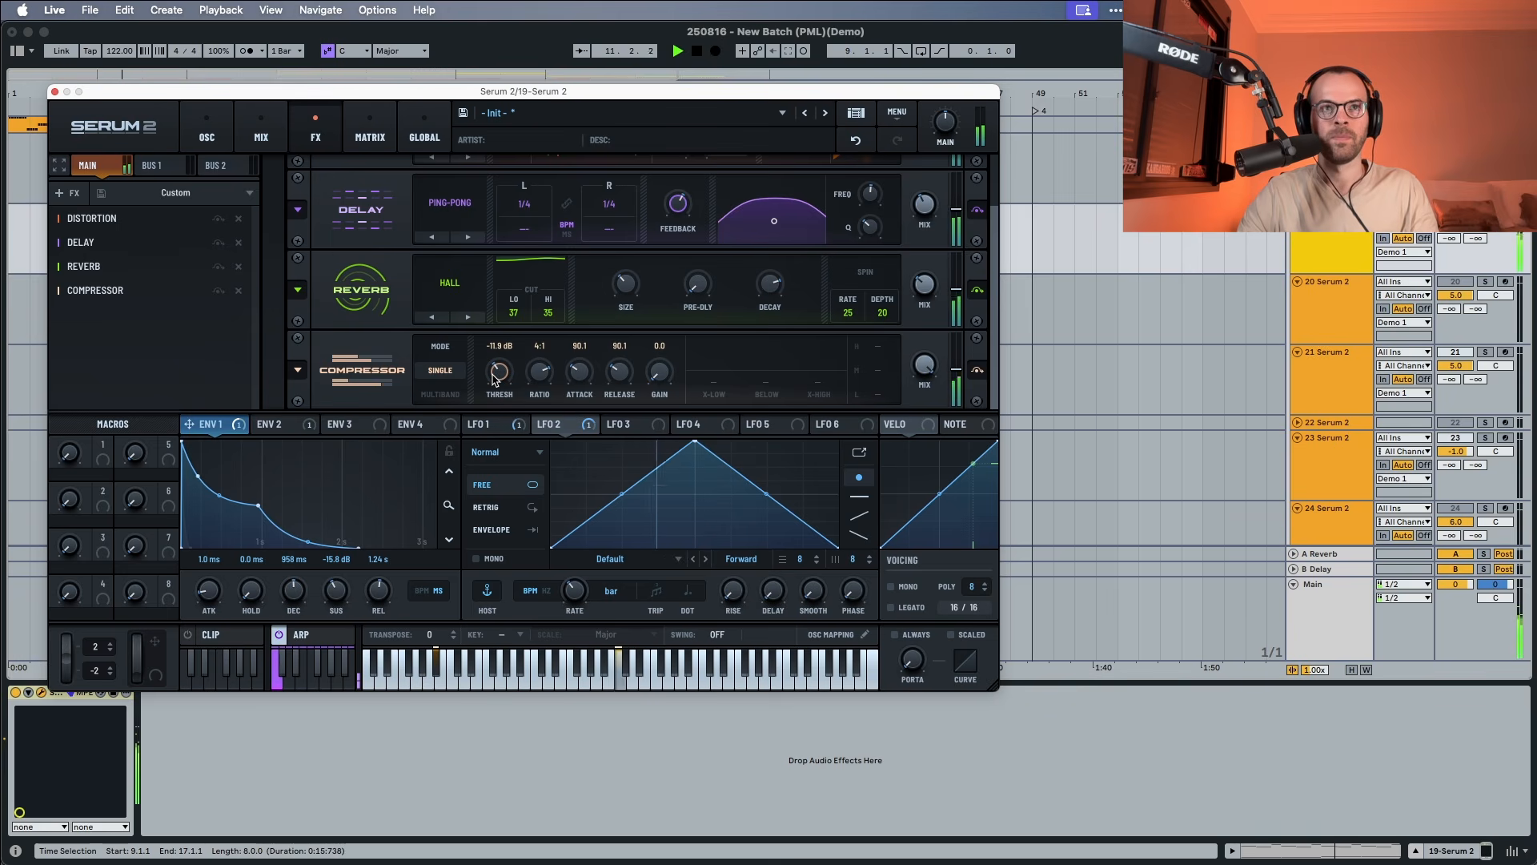
key("space")
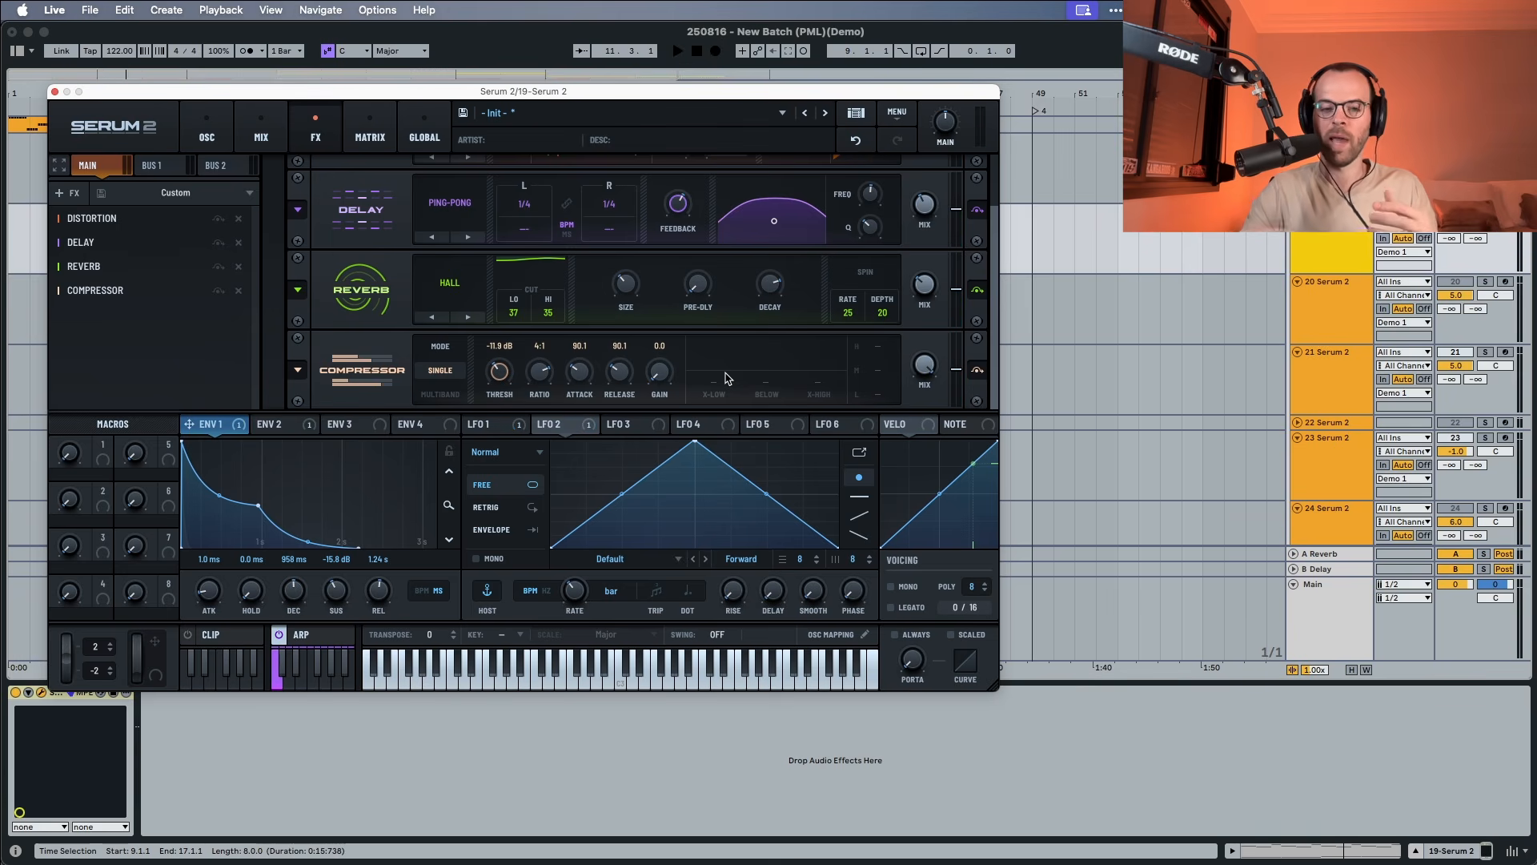
Assign the mod wheel as a modulation source for filter 1's cutoff and audition the patch
left_click(207, 129)
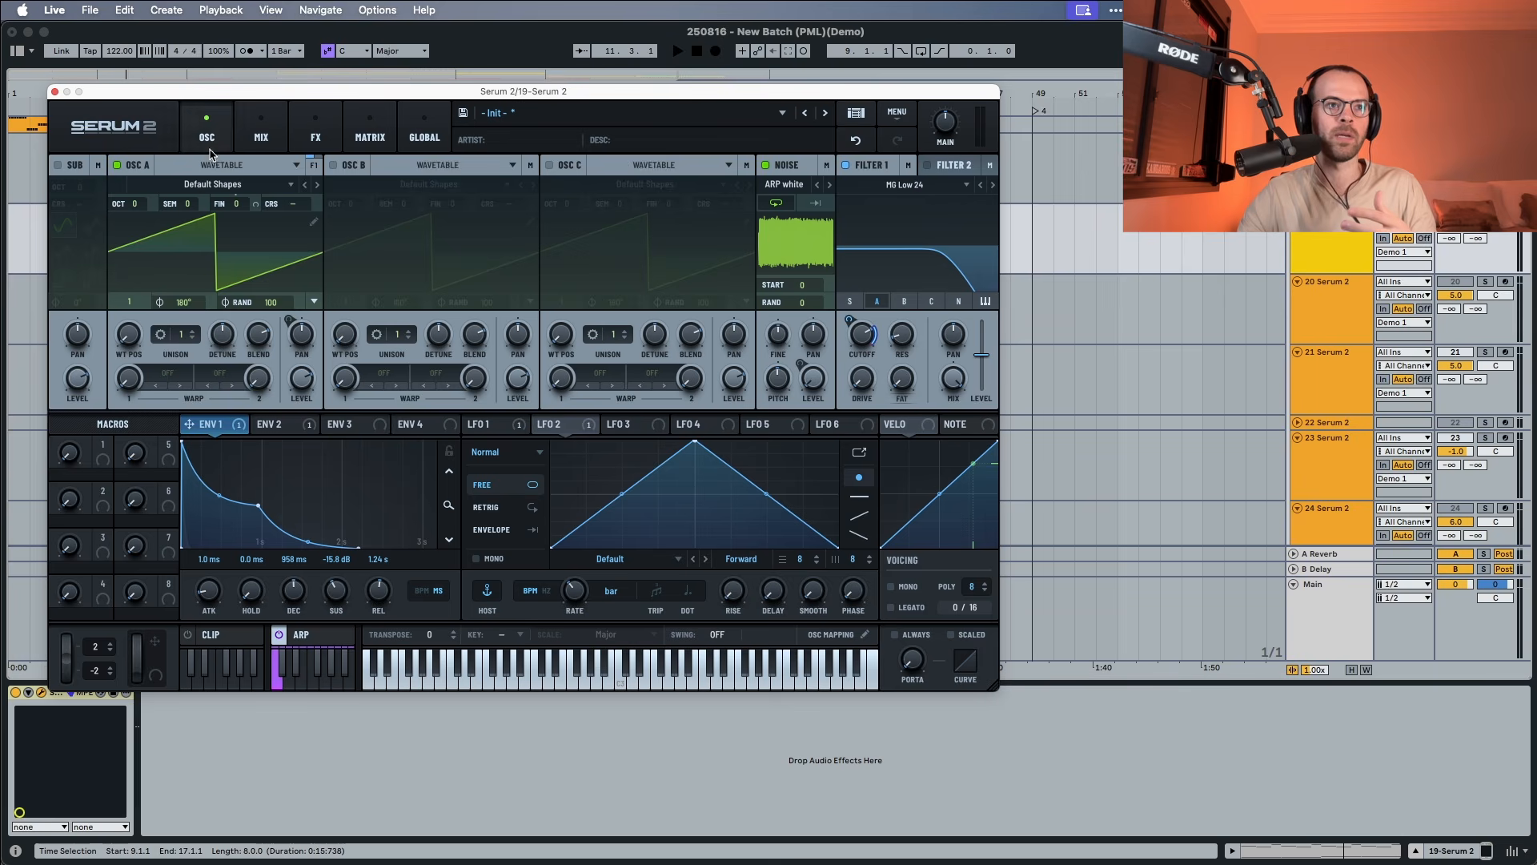
left_click(757, 424)
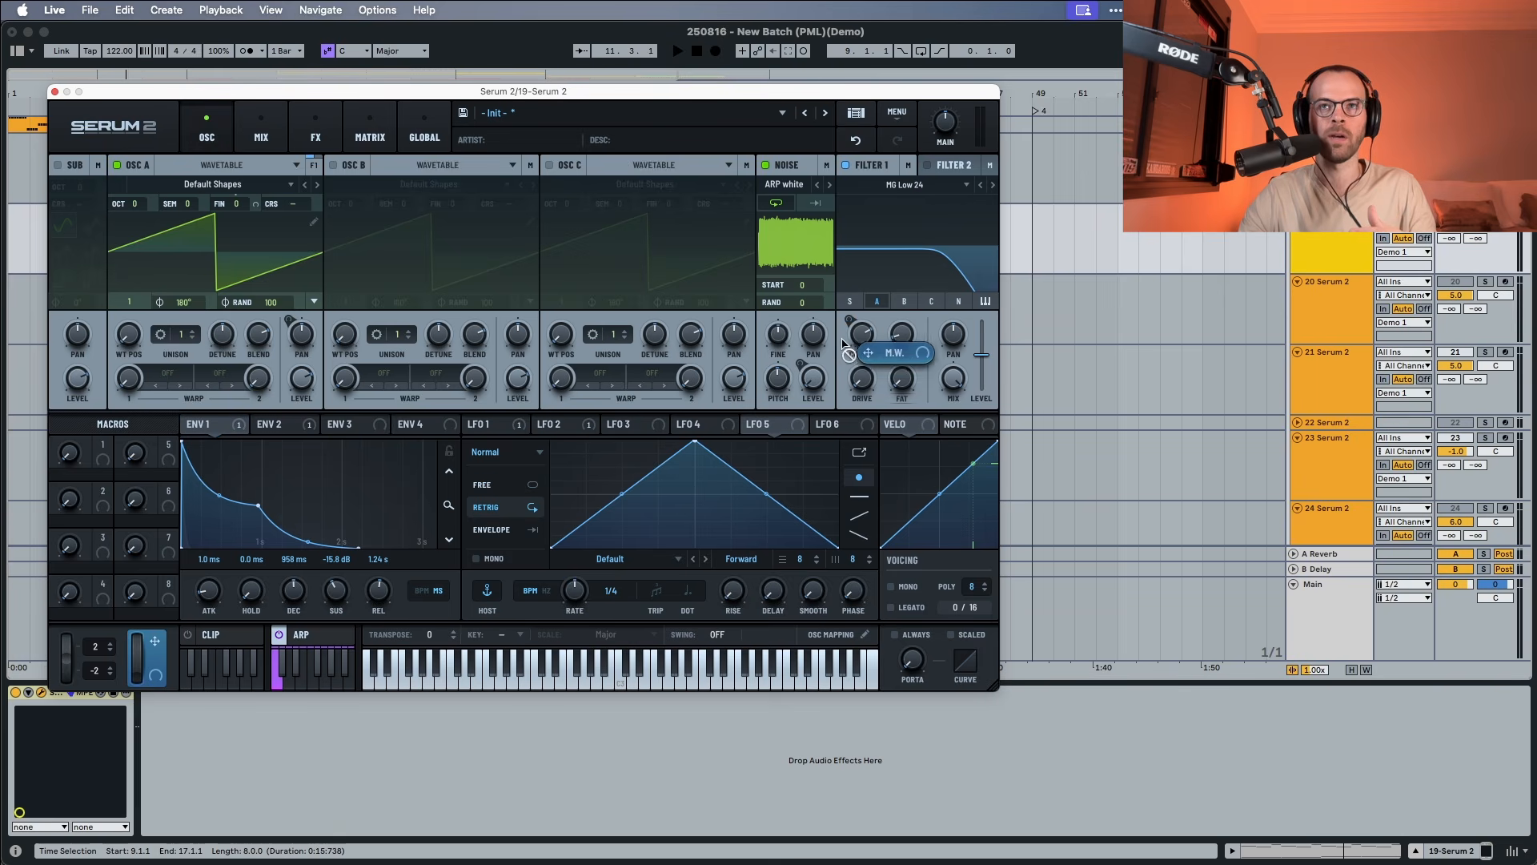
key("space")
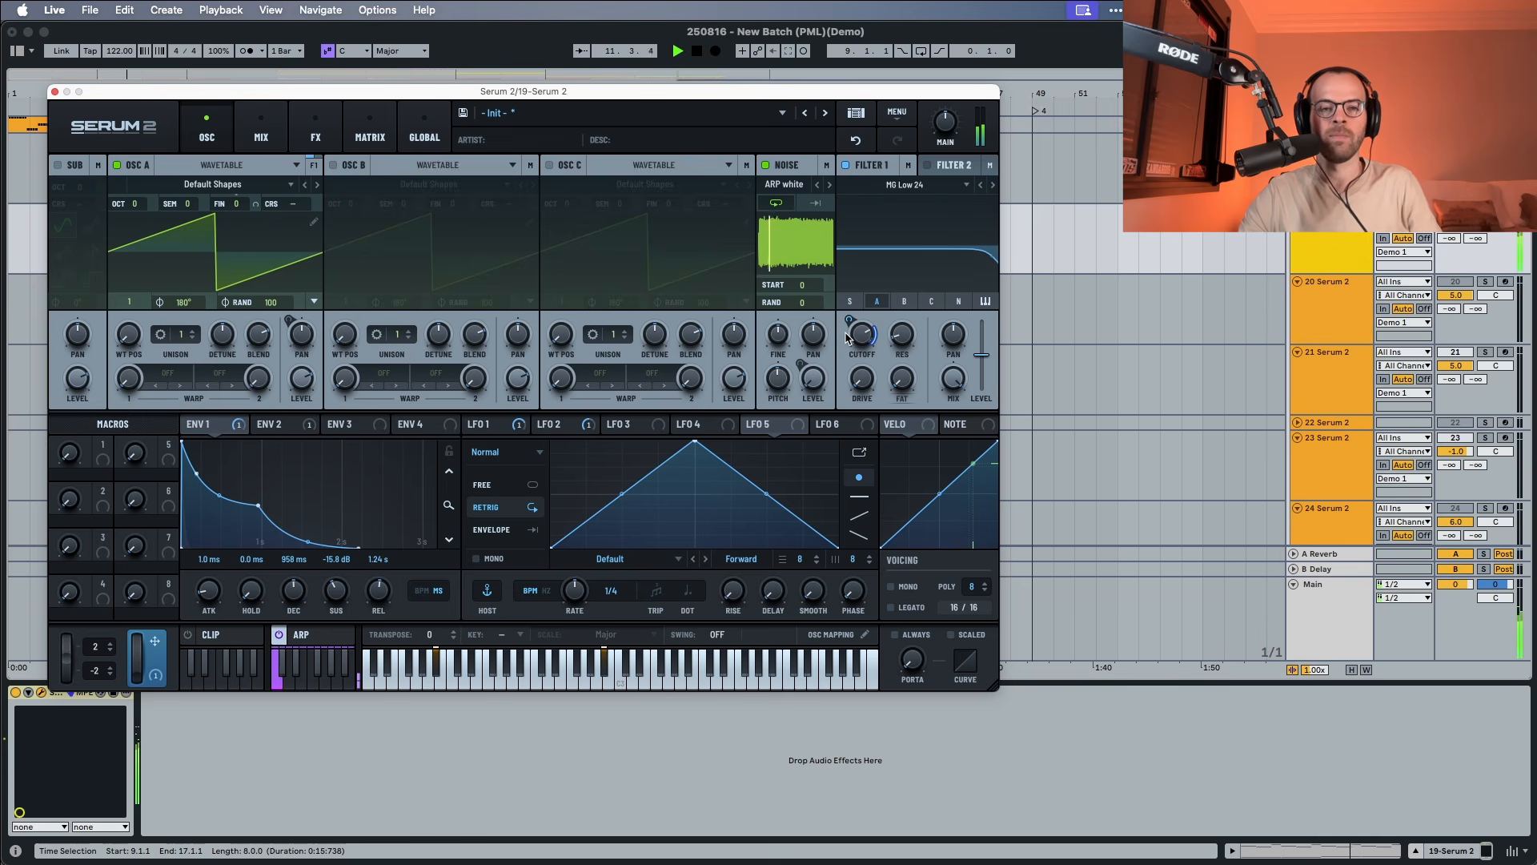
key("space")
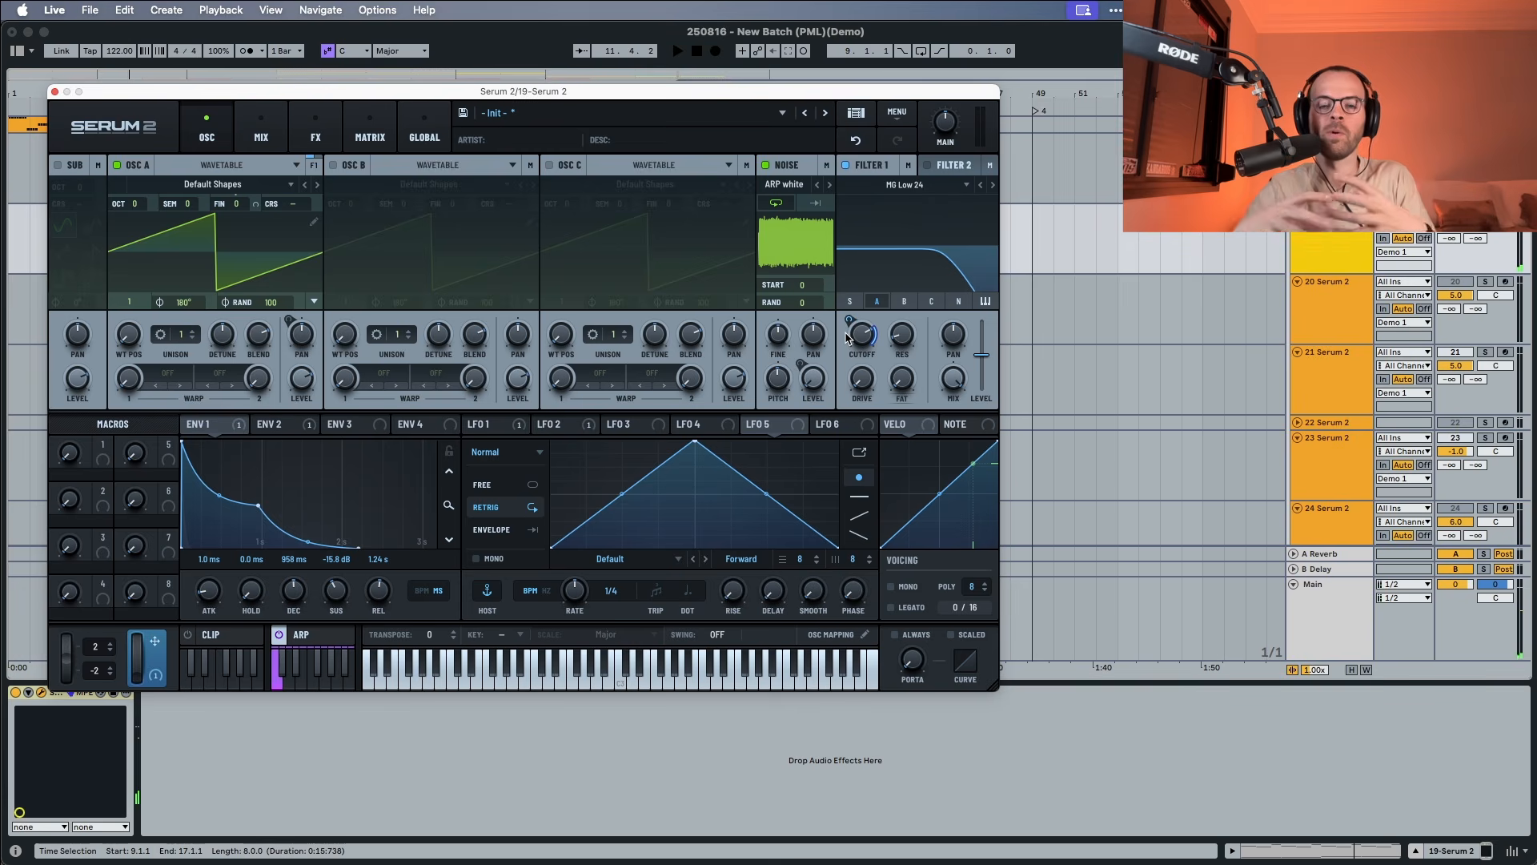
Lower filter 1's resonance to 0% and audition the patch
key("space")
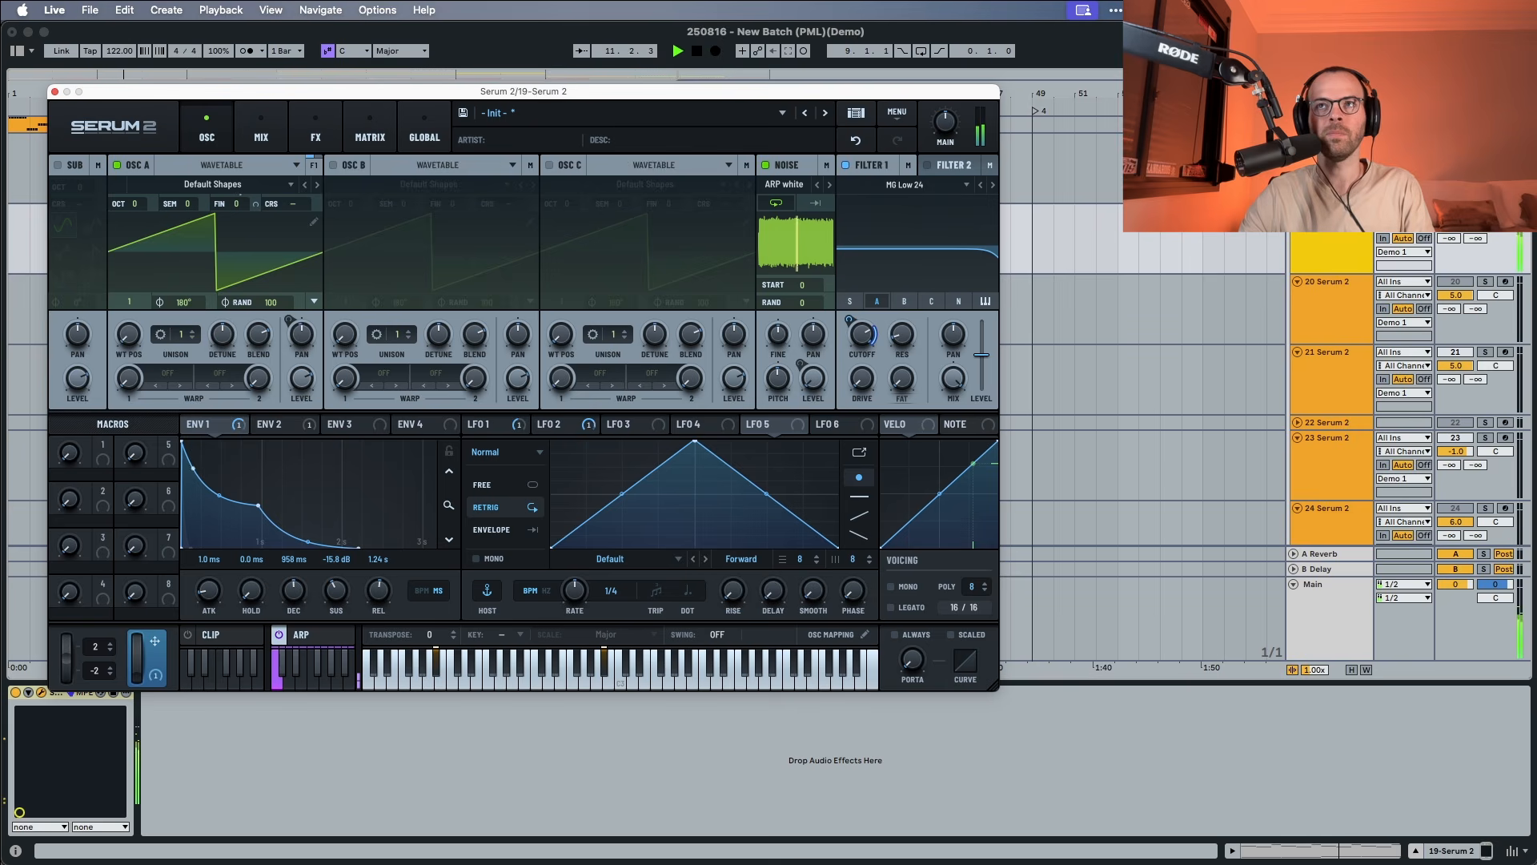
key("space")
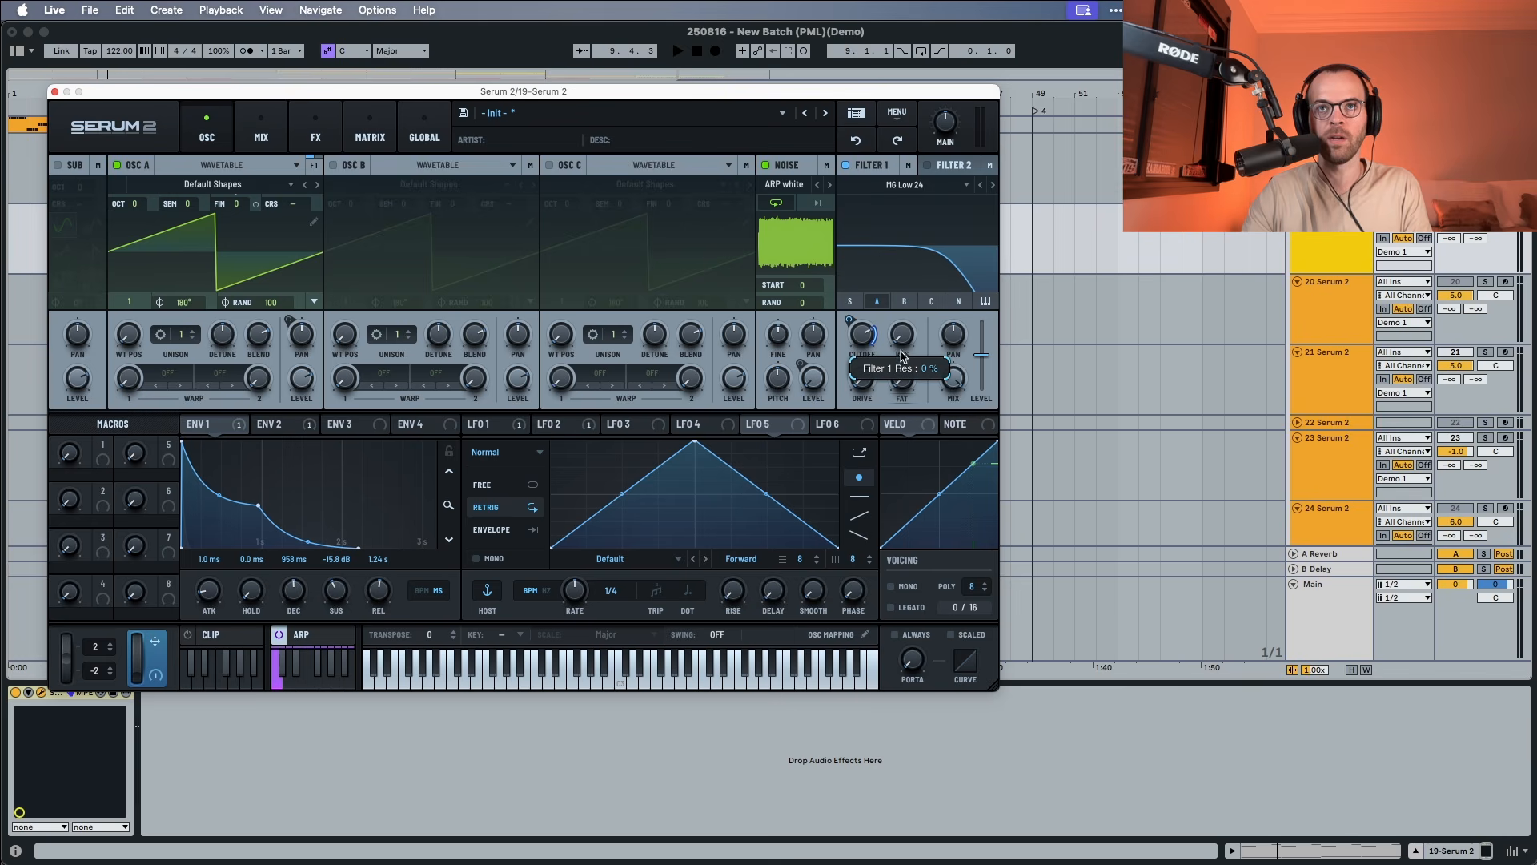
key("space")
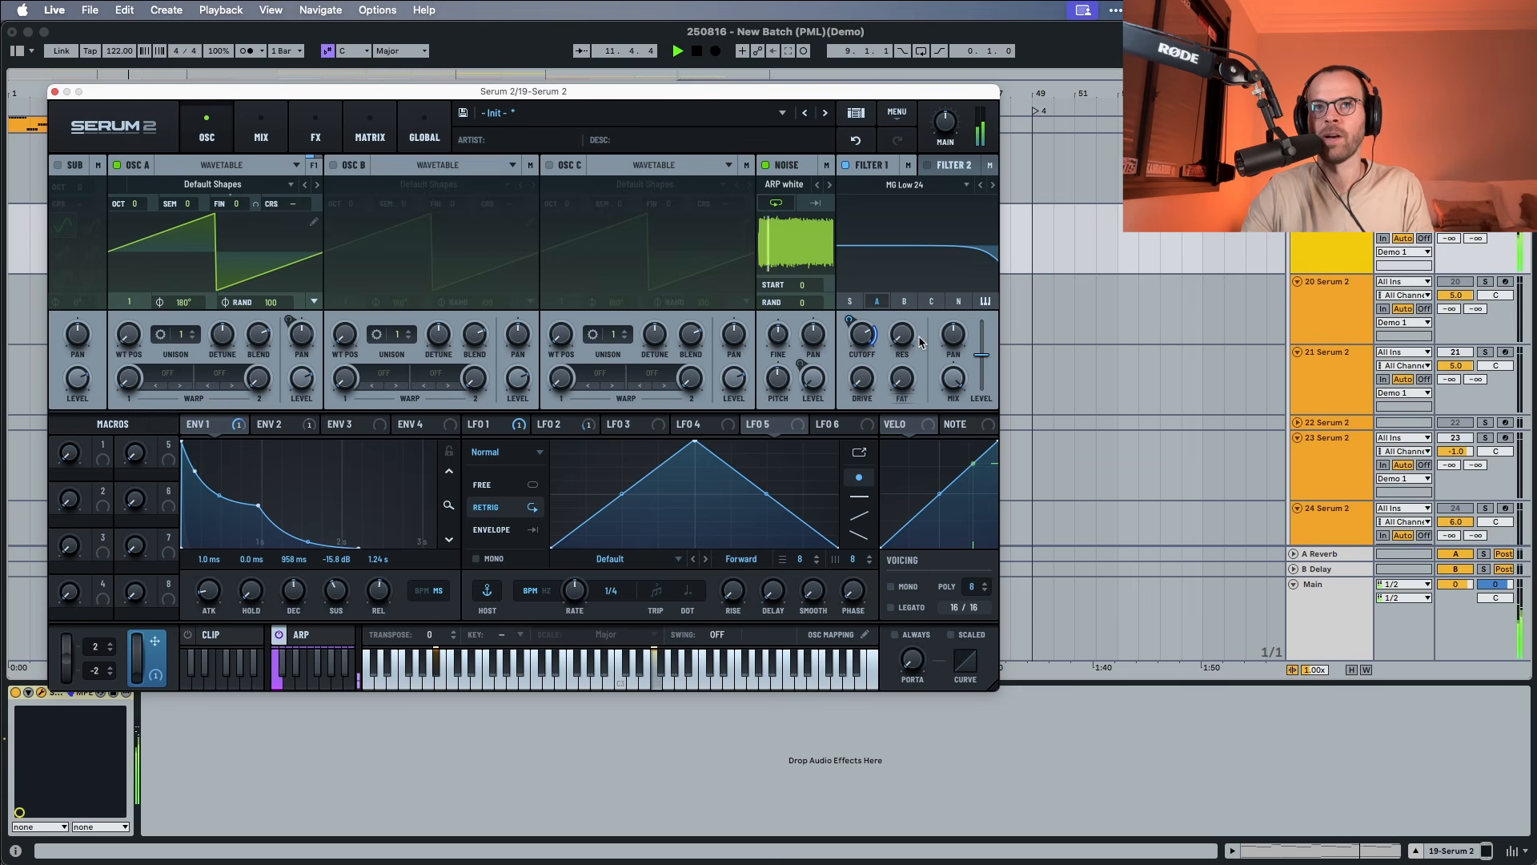
key("super+z")
key("super+shift+z")
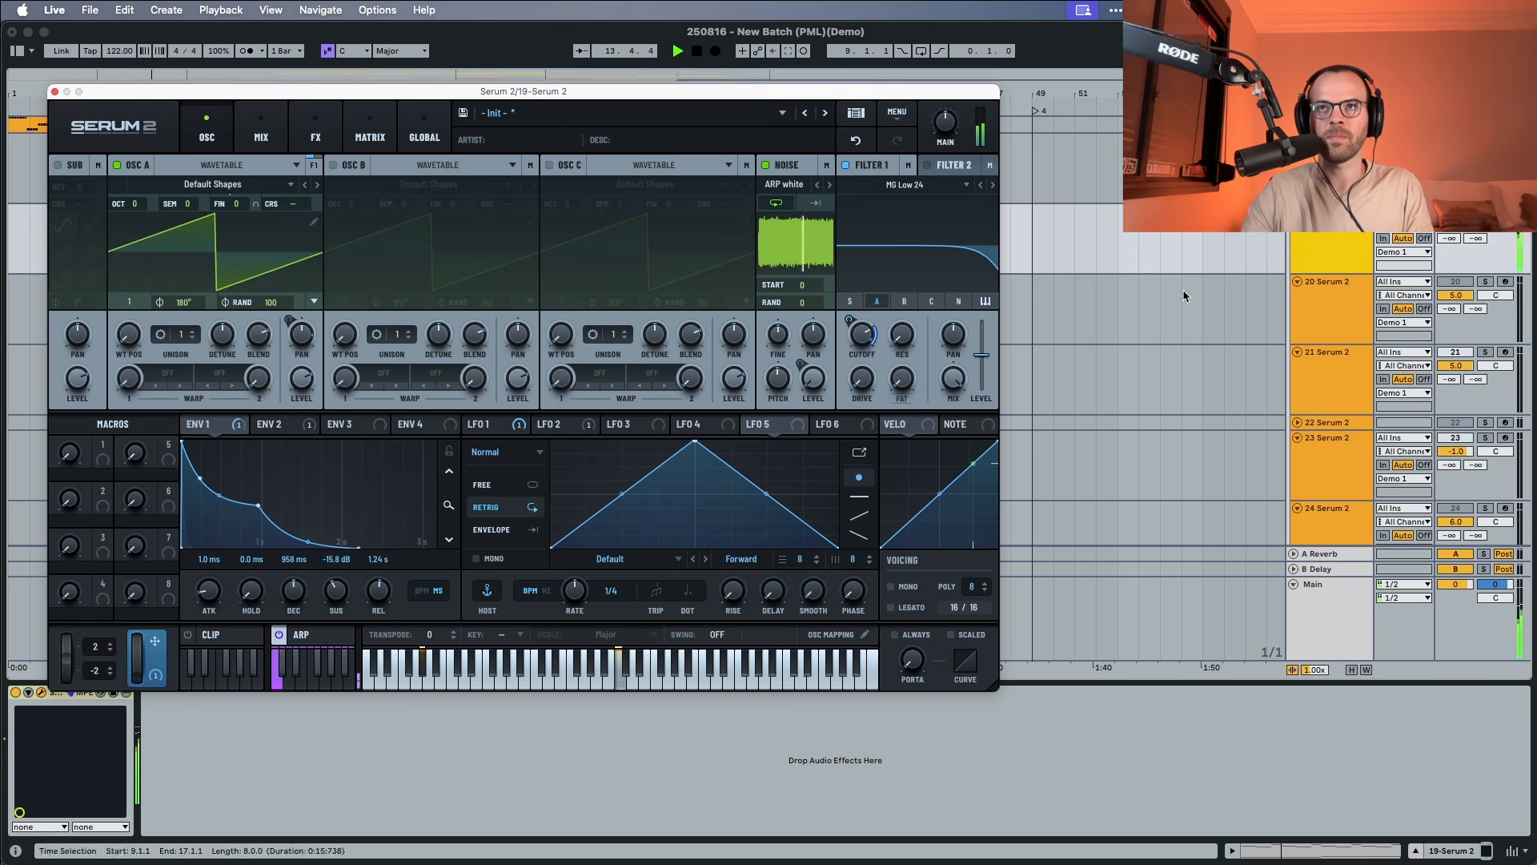
Switch focus to the Serum 2 track in Ableton Live, listen to the patch and stop playback
left_click(1339, 167)
left_click(1347, 234)
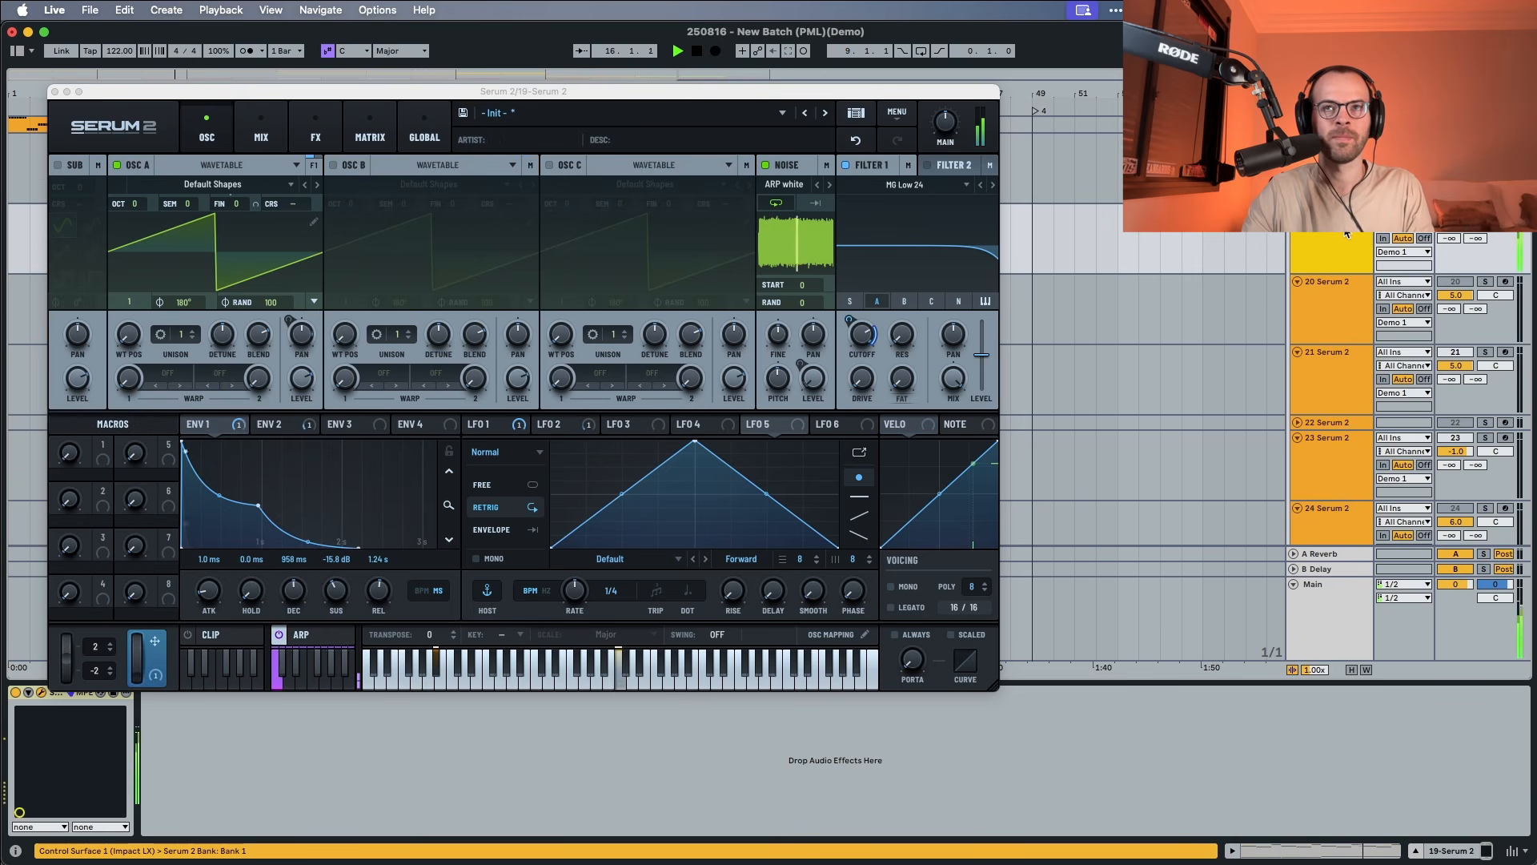
key("space")
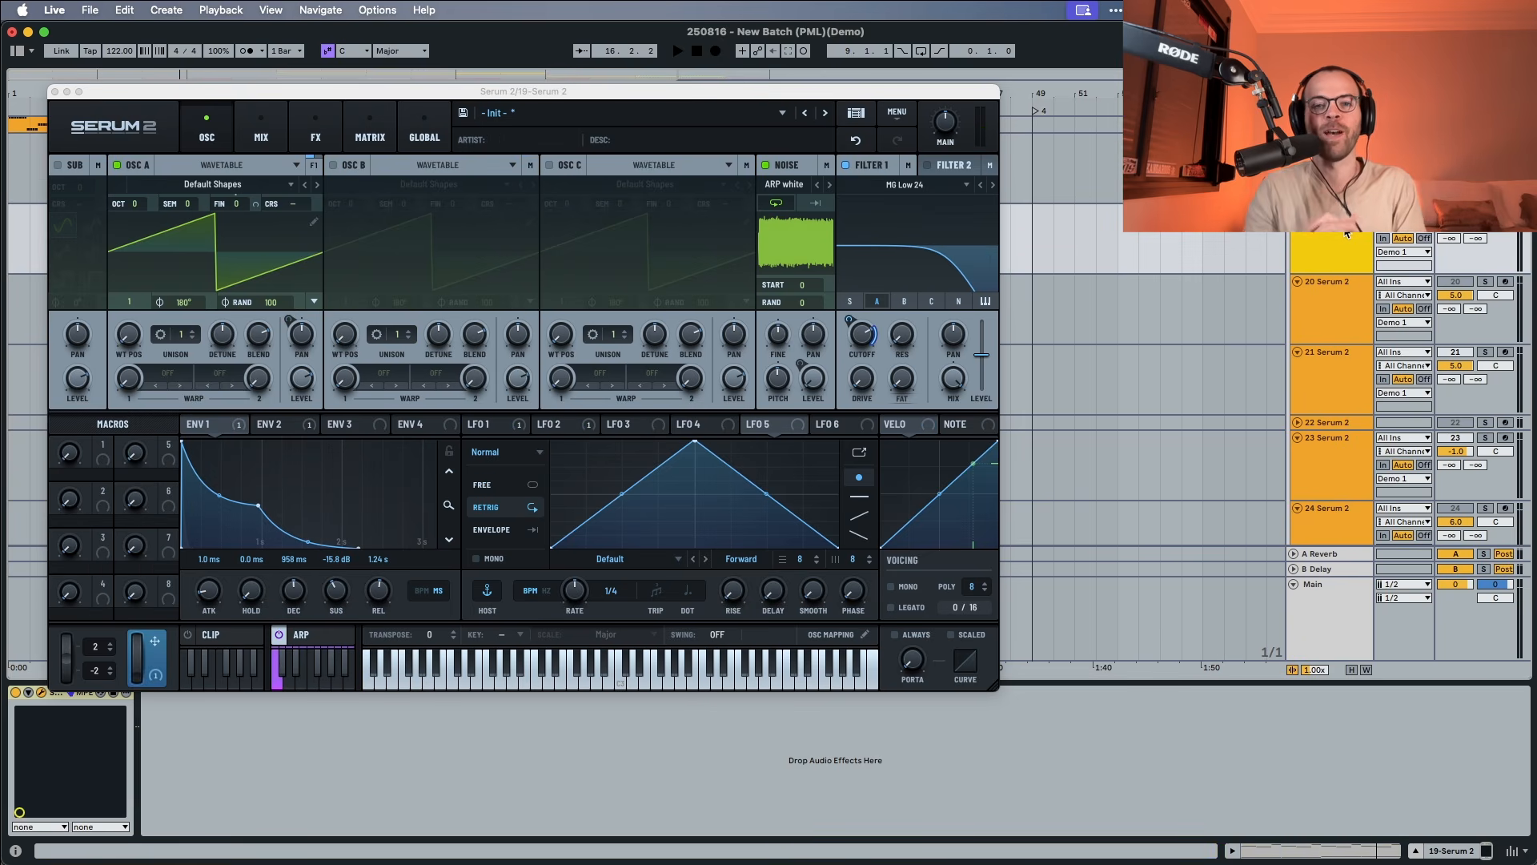